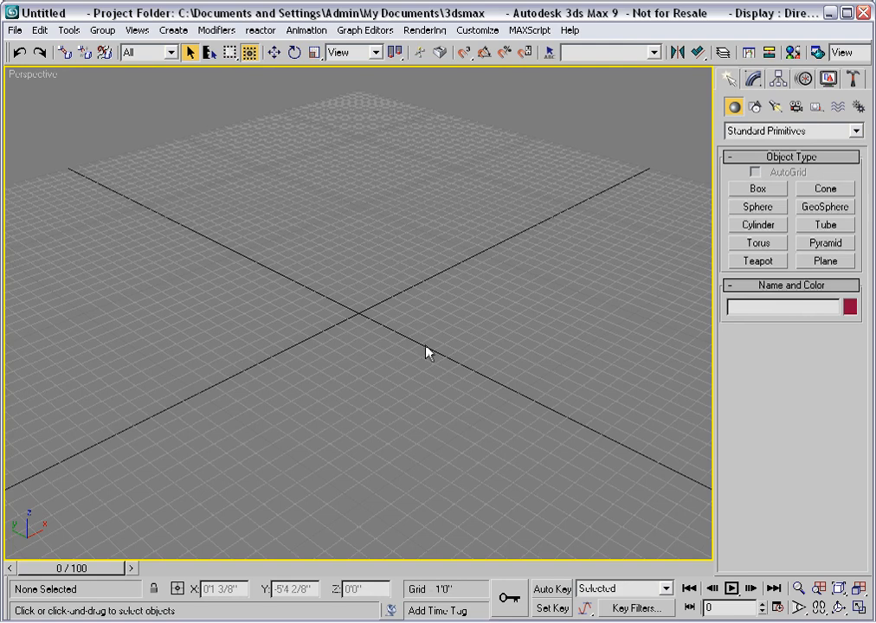
- Draw a rectangle spline in the Top view, about 18' wide and 16' long, centred on the origin
{"action": "key", "text": "t"}
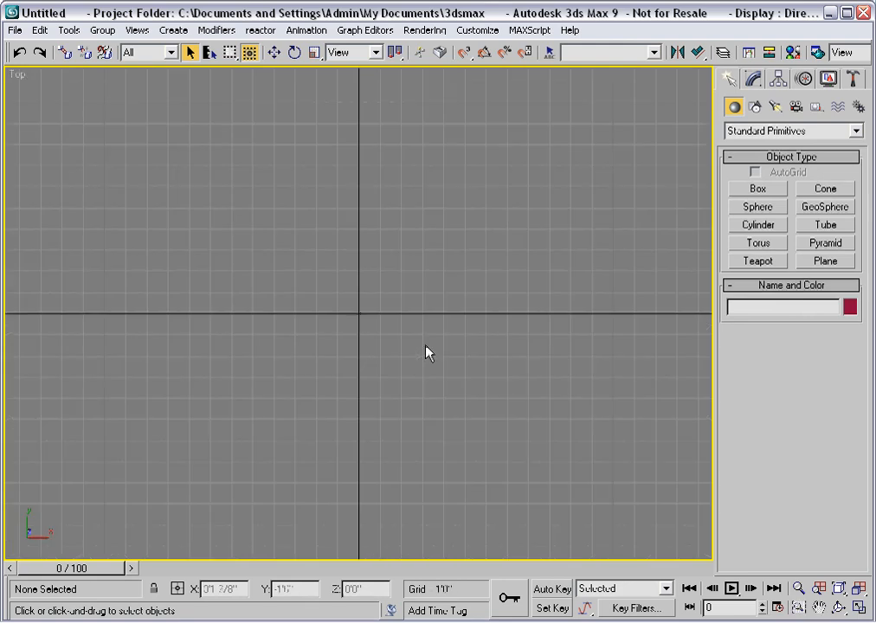
{"action": "left_click", "coordinate": [755, 106]}
{"action": "left_click", "coordinate": [806, 204]}
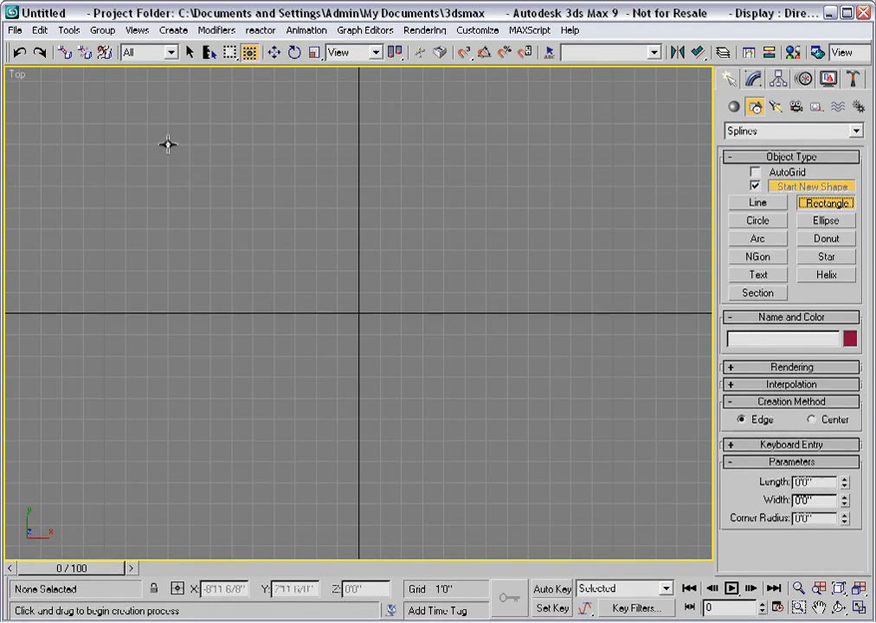
{"action": "left_click_drag", "start_coordinate": [168, 145], "coordinate": [549, 483]}
- Draw an open six-vertex line with Smooth initial type near the rectangle's left side, running past its upper and lower edges
{"action": "left_click", "coordinate": [758, 204]}
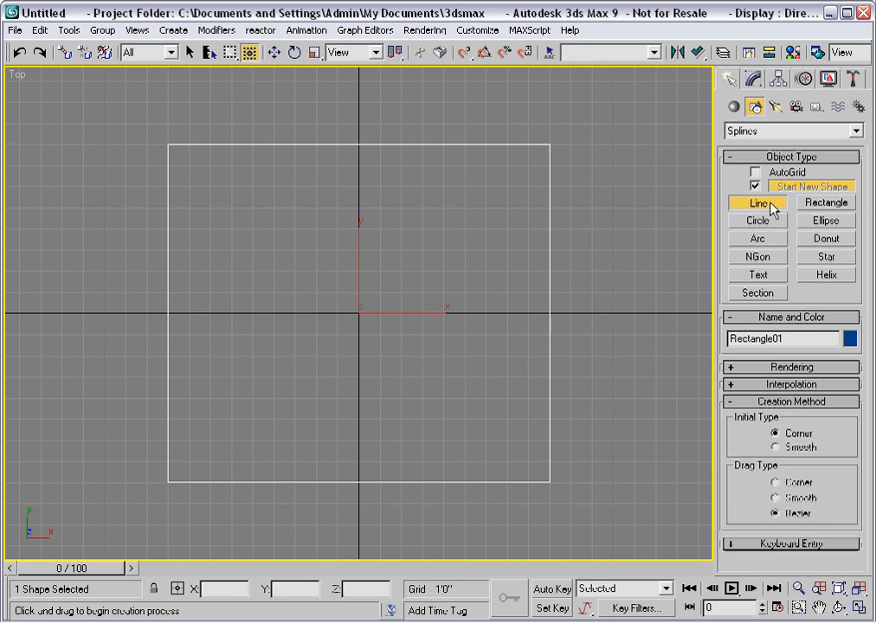
{"action": "left_click", "coordinate": [776, 447]}
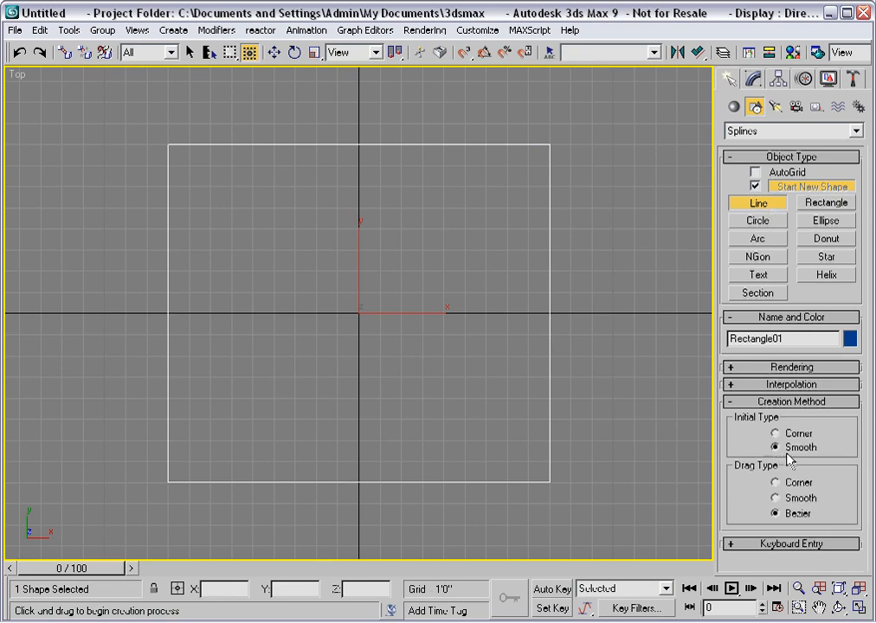
{"action": "left_click", "coordinate": [191, 136]}
{"action": "left_click", "coordinate": [213, 186]}
{"action": "left_click", "coordinate": [198, 271]}
{"action": "left_click", "coordinate": [198, 348]}
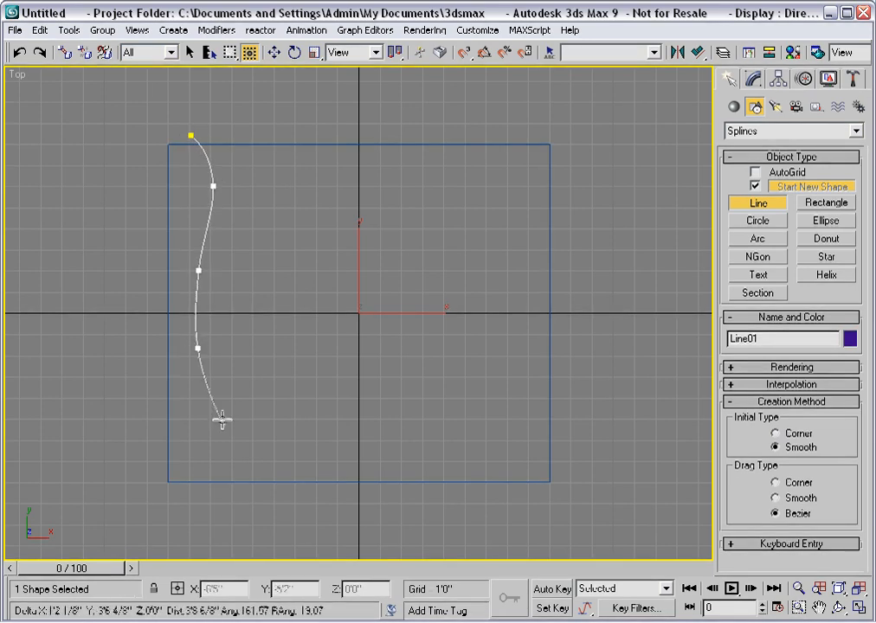
{"action": "left_click", "coordinate": [229, 435]}
{"action": "left_click", "coordinate": [216, 495]}
{"action": "right_click", "coordinate": [216, 496]}
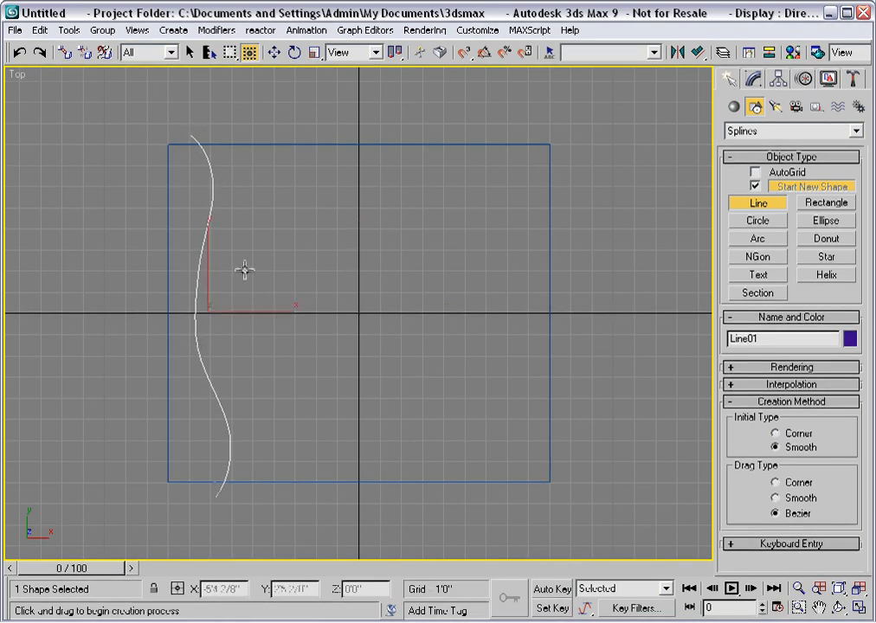
- Draw a second smooth six-vertex line just right of the first, roughly parallel and overshooting the rectangle's upper and lower edges
{"action": "left_click", "coordinate": [226, 137]}
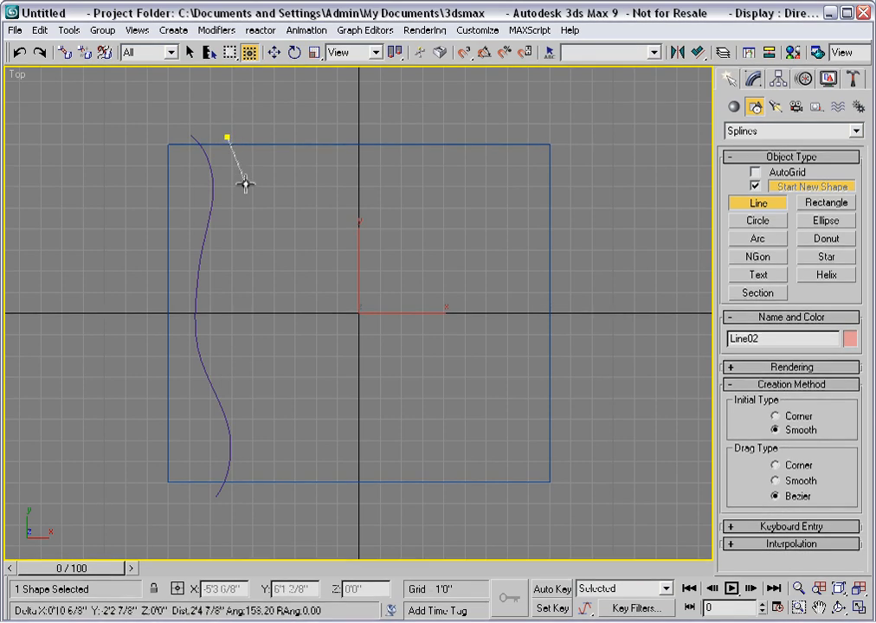
{"action": "left_click", "coordinate": [246, 183]}
{"action": "left_click", "coordinate": [222, 255]}
{"action": "left_click", "coordinate": [224, 348]}
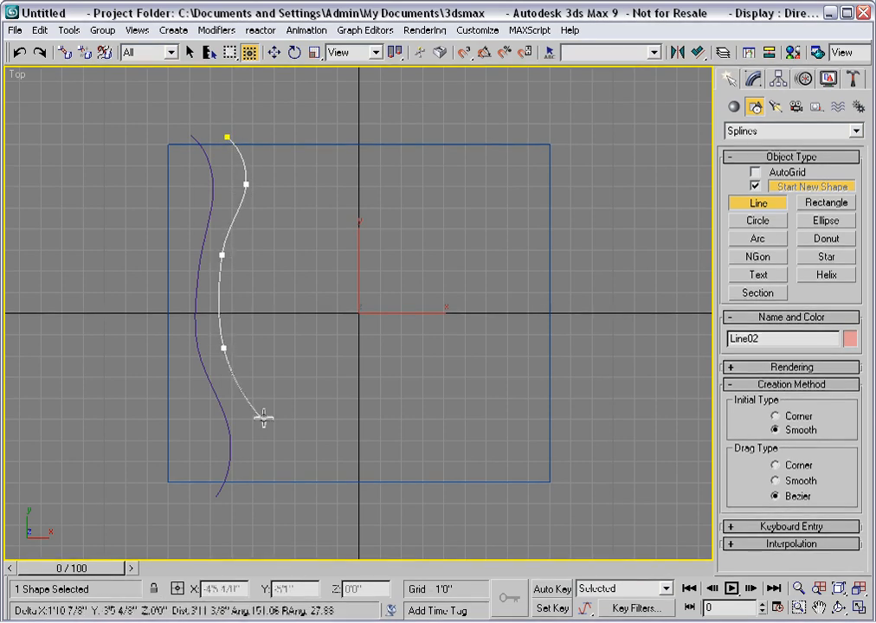
{"action": "left_click", "coordinate": [260, 434]}
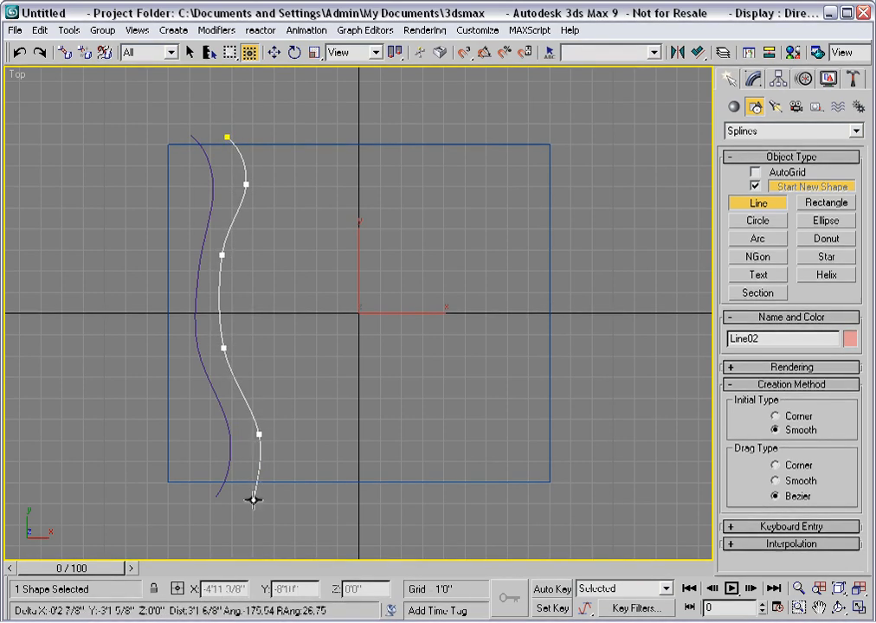
{"action": "left_click", "coordinate": [254, 499]}
{"action": "right_click", "coordinate": [253, 499]}
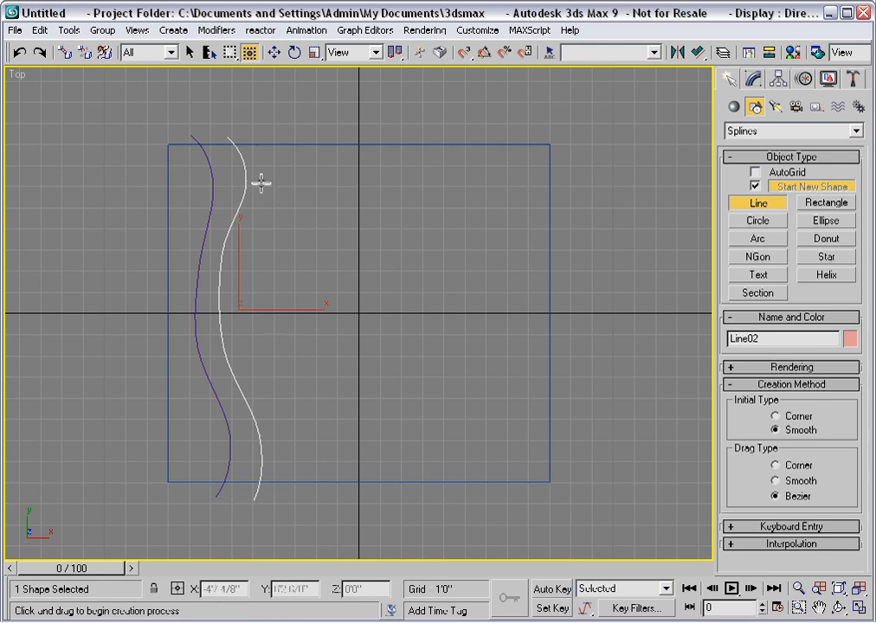
- Draw a third smooth line from above the rectangle, right of the second, sweeping down past the middle of its lower edge
{"action": "left_click", "coordinate": [257, 136]}
{"action": "left_click", "coordinate": [269, 183]}
{"action": "left_click", "coordinate": [252, 250]}
{"action": "left_click", "coordinate": [300, 357]}
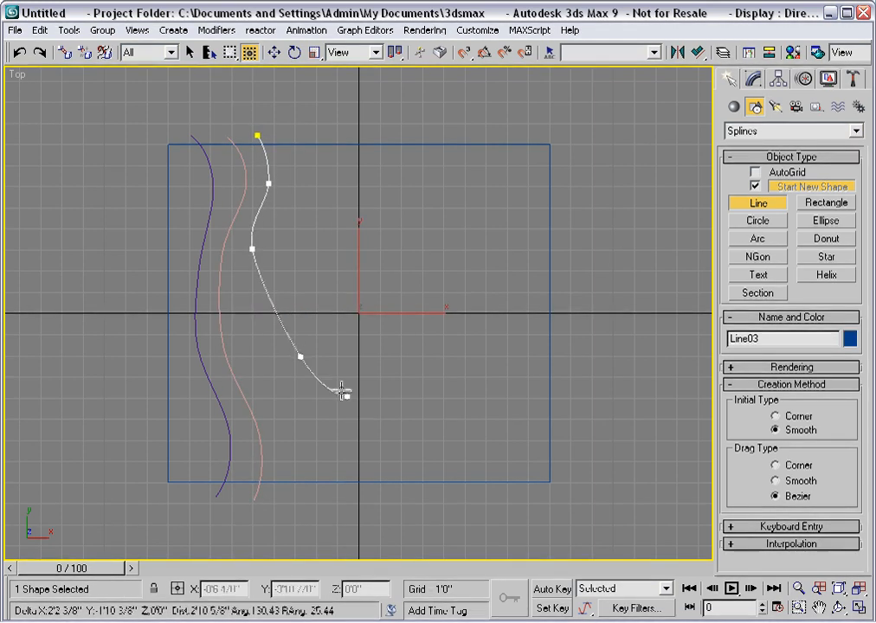
{"action": "left_click", "coordinate": [370, 432]}
{"action": "left_click", "coordinate": [392, 508]}
{"action": "right_click", "coordinate": [392, 508]}
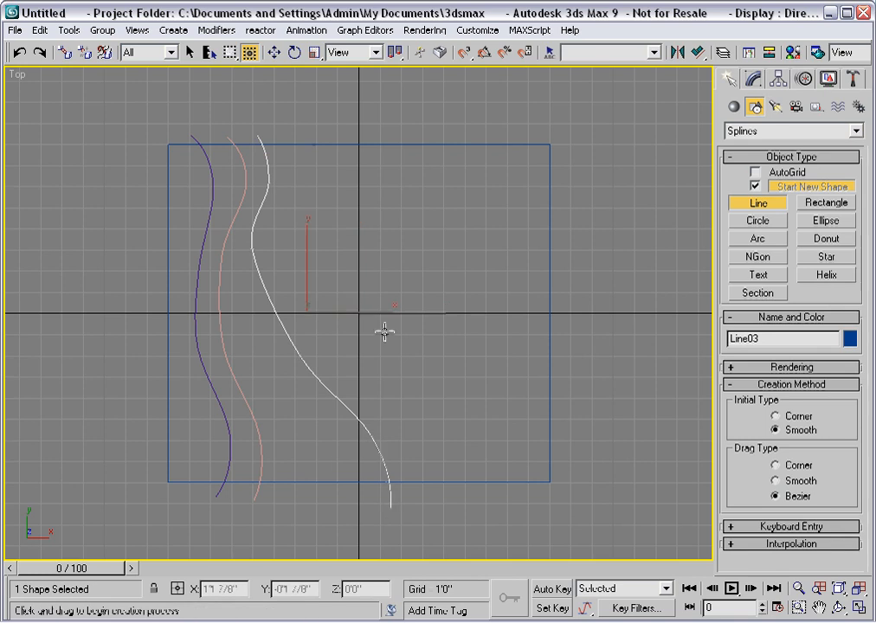
- Draw a fourth smooth line from above the rectangle, right of the third, curving past its lower edge near the lower-right corner
{"action": "left_click", "coordinate": [286, 134]}
{"action": "left_click", "coordinate": [293, 178]}
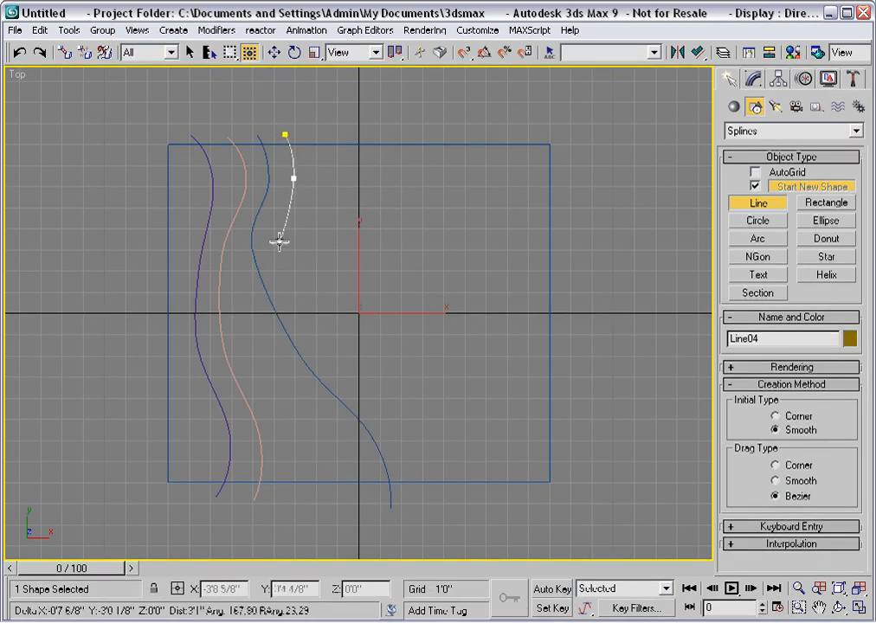
{"action": "left_click", "coordinate": [280, 246]}
{"action": "left_click", "coordinate": [336, 331]}
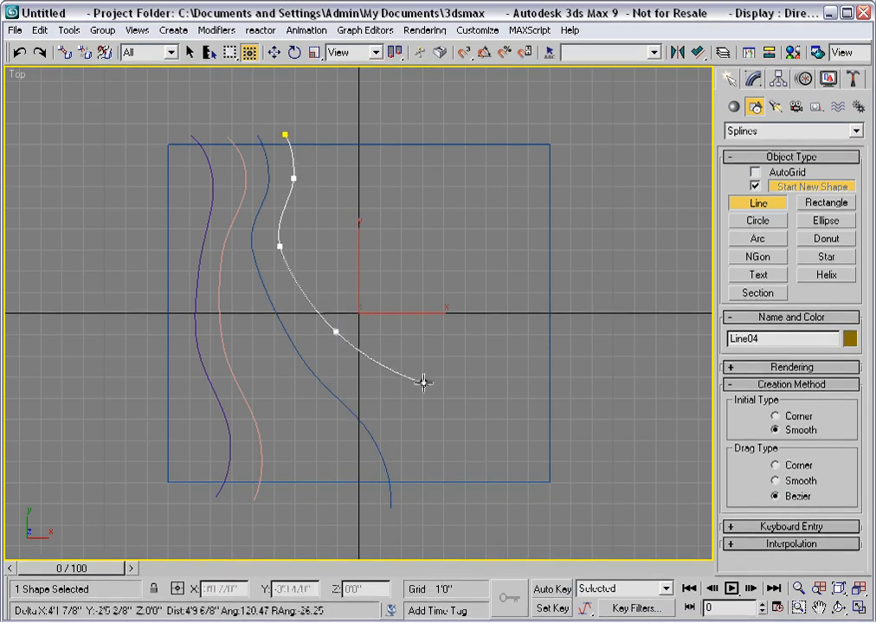
{"action": "left_click", "coordinate": [469, 412]}
{"action": "left_click", "coordinate": [502, 494]}
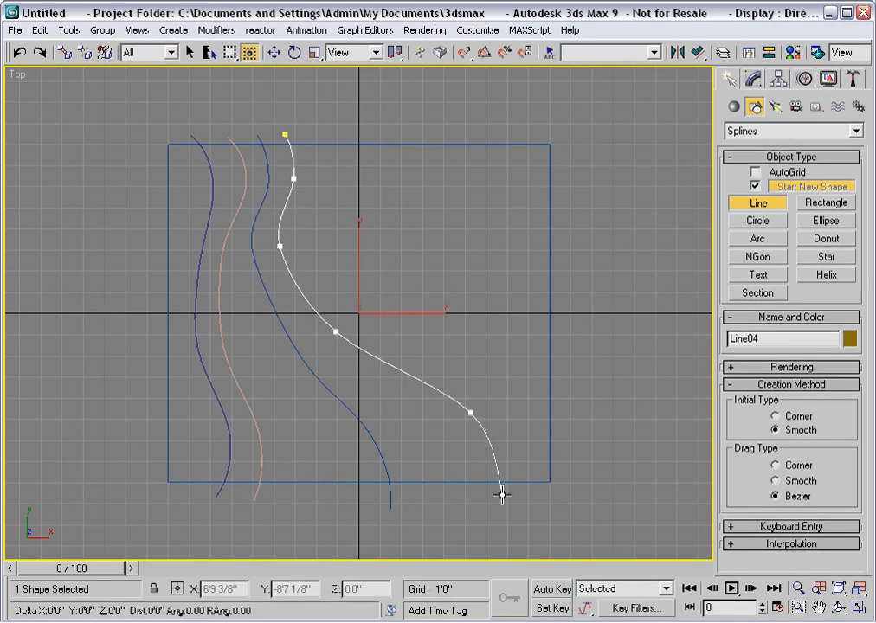
{"action": "right_click", "coordinate": [502, 494]}
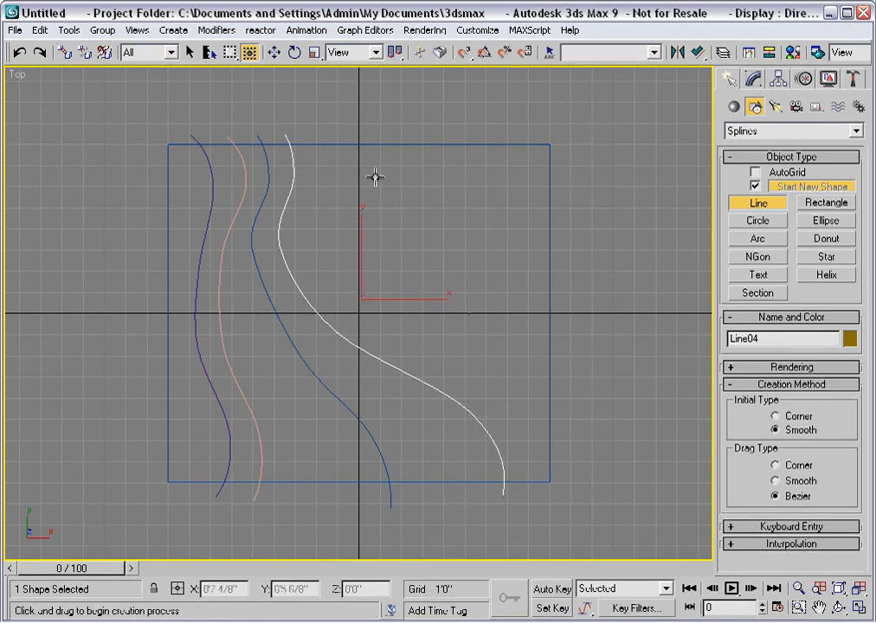
- Draw a fifth smooth line from above the rectangle, right of the fourth, curving out past the middle of its right edge
{"action": "left_click", "coordinate": [310, 139]}
{"action": "left_click", "coordinate": [317, 176]}
{"action": "left_click", "coordinate": [318, 242]}
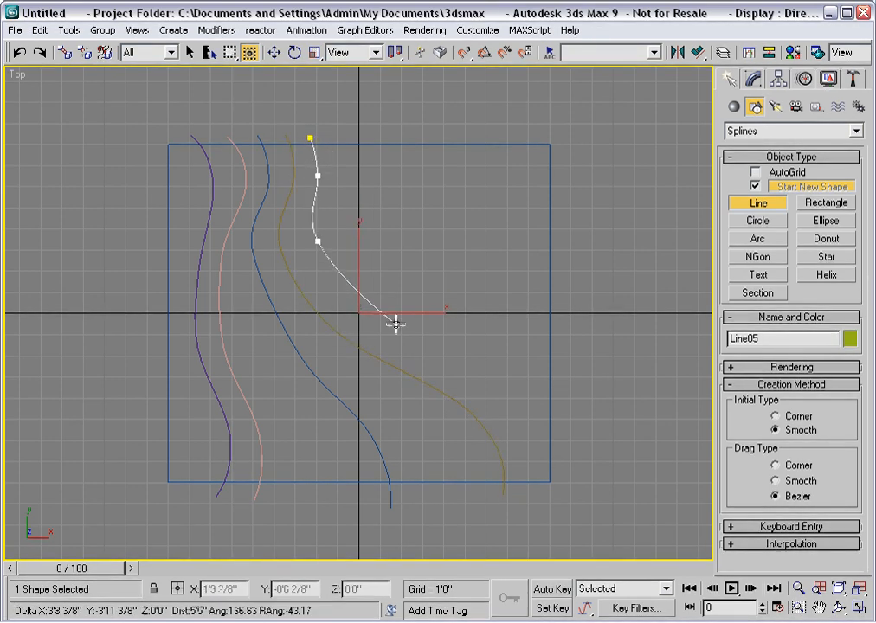
{"action": "left_click", "coordinate": [395, 325]}
{"action": "left_click", "coordinate": [517, 334]}
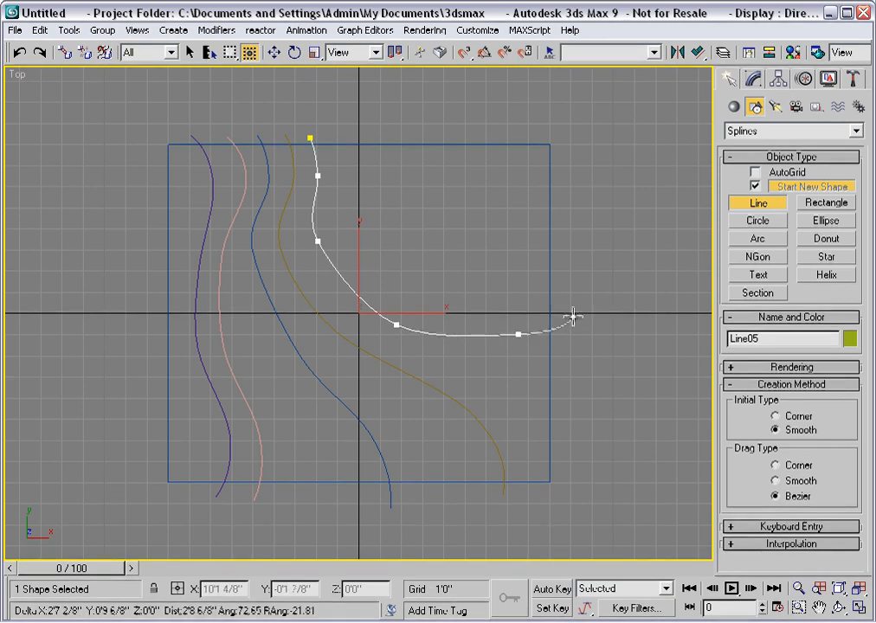
{"action": "right_click", "coordinate": [572, 318]}
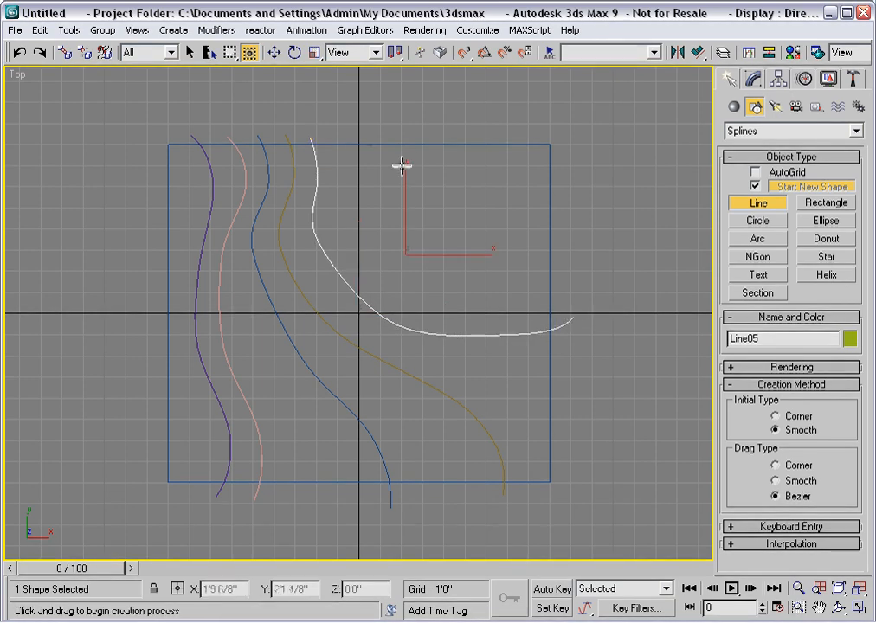
- Draw a sixth smooth line from above the rectangle to beyond its right edge above the fifth, and move it slightly right
{"action": "left_click", "coordinate": [334, 136]}
{"action": "left_click", "coordinate": [356, 200]}
{"action": "left_click", "coordinate": [436, 285]}
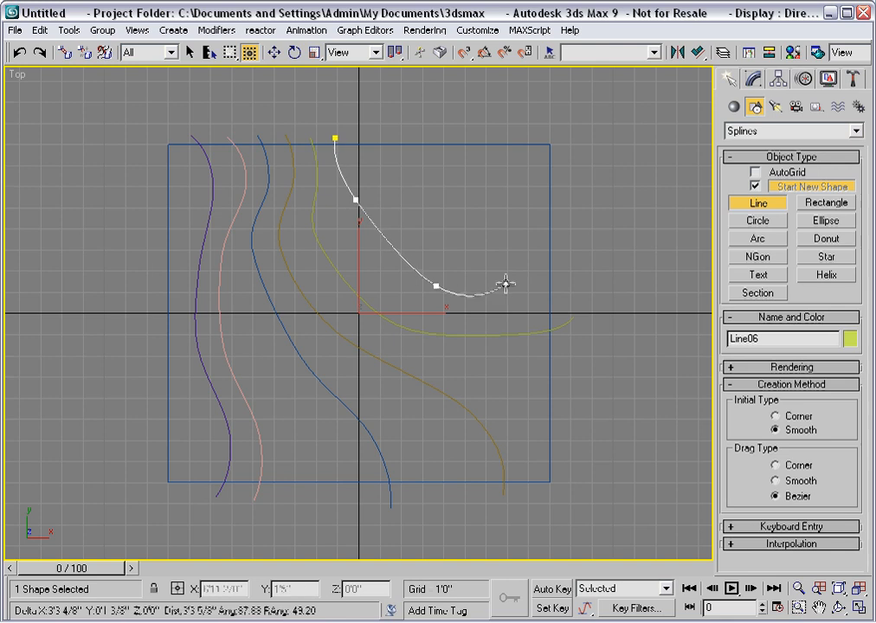
{"action": "left_click", "coordinate": [509, 281]}
{"action": "left_click", "coordinate": [565, 260]}
{"action": "right_click", "coordinate": [565, 259]}
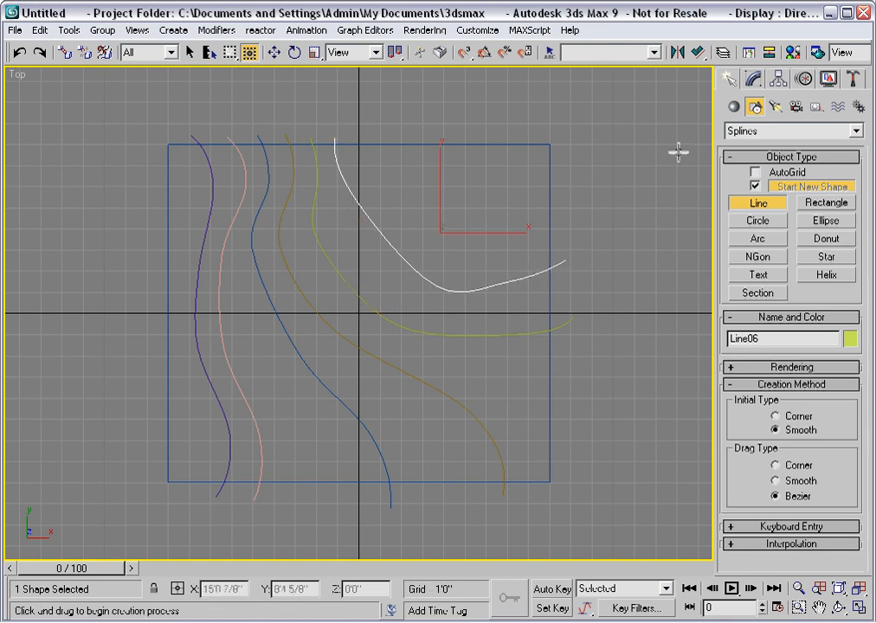
{"action": "left_click", "coordinate": [274, 53]}
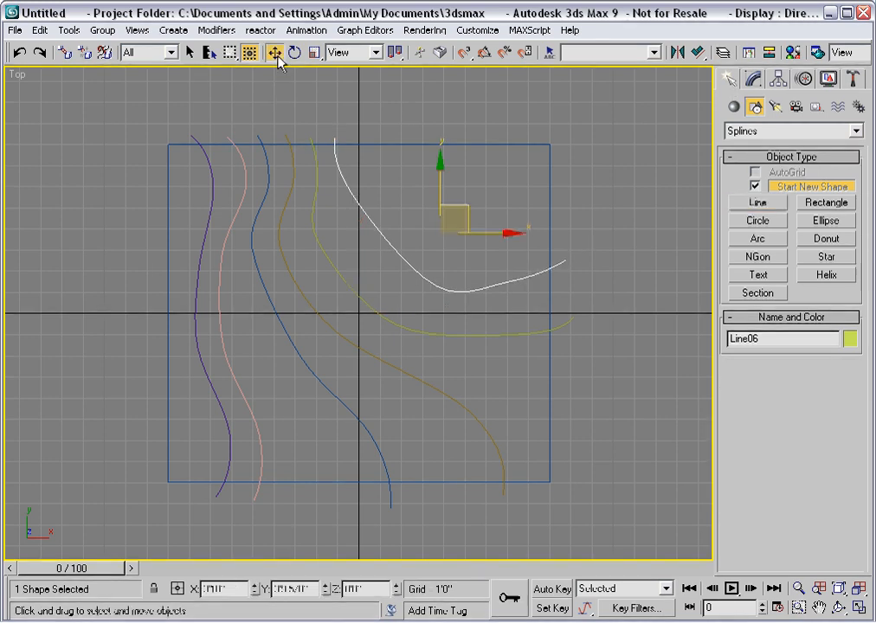
{"action": "mouse_move", "coordinate": [469, 211]}
{"action": "left_mouse_down"}
{"action": "mouse_move", "coordinate": [482, 212]}
{"action": "mouse_move", "coordinate": [471, 213]}
{"action": "left_mouse_up"}
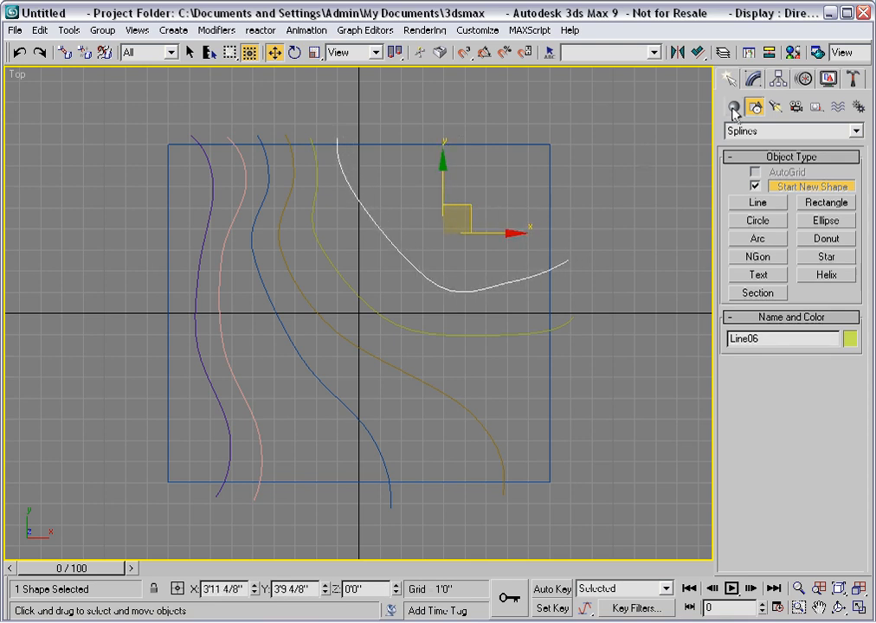
- Attach Line01 through Line05 and Rectangle01 to the sixth line as a single shape
{"action": "left_click", "coordinate": [754, 78]}
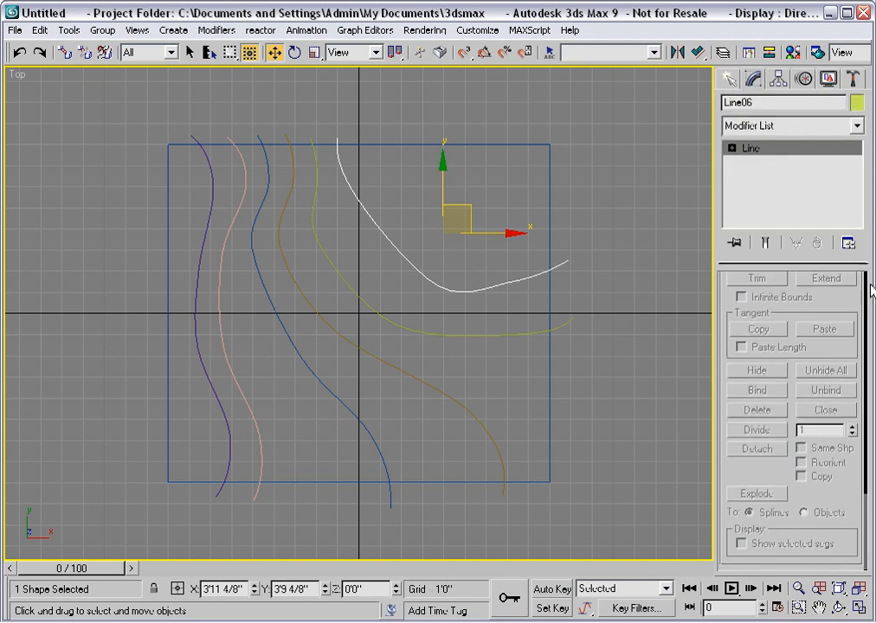
{"action": "left_click_drag", "start_coordinate": [868, 499], "coordinate": [868, 358]}
{"action": "left_click", "coordinate": [751, 371]}
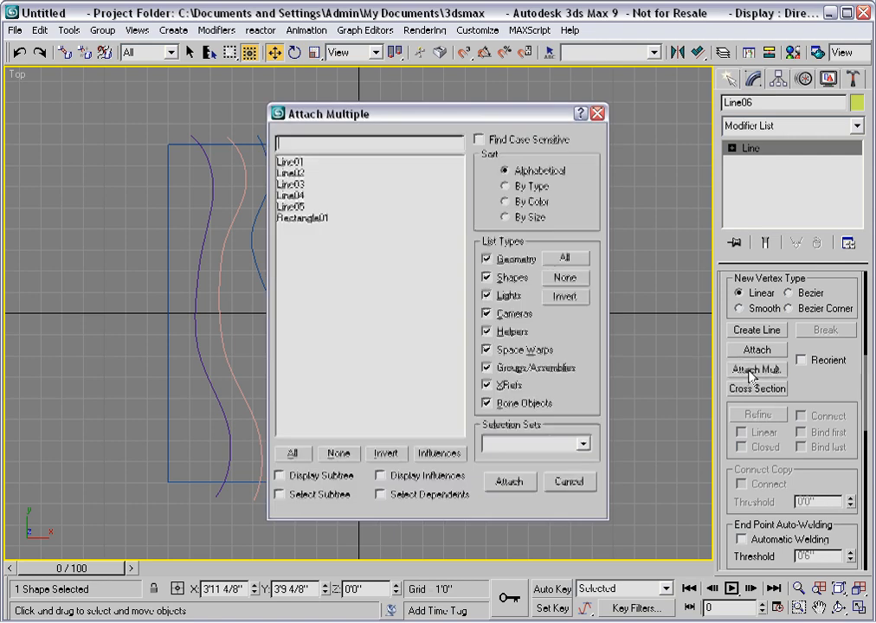
{"action": "left_click", "coordinate": [288, 456]}
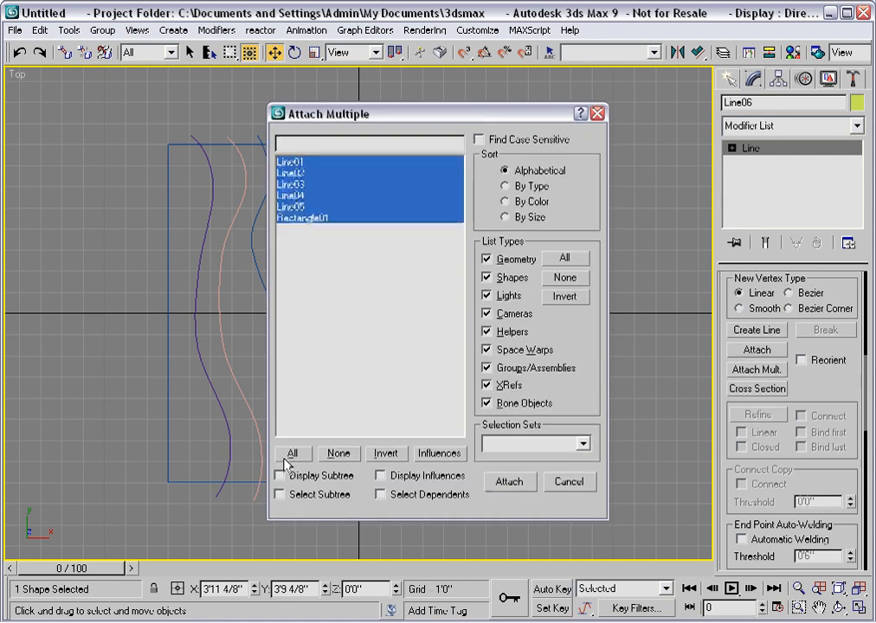
{"action": "left_click", "coordinate": [508, 481]}
- At Spline level, trim the ends of the two contour curves that overhang the rectangle's right edge
{"action": "left_click", "coordinate": [731, 148]}
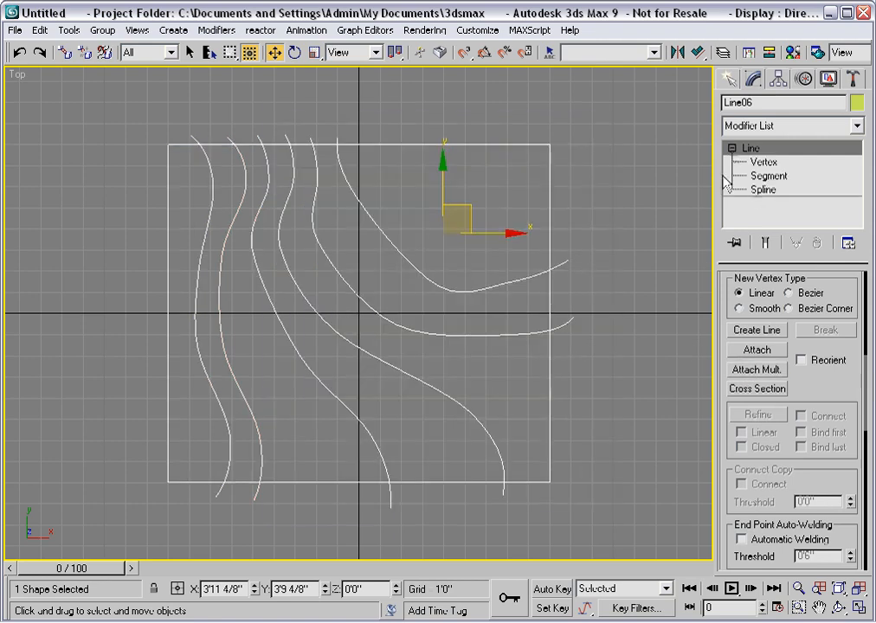
{"action": "left_click", "coordinate": [760, 189]}
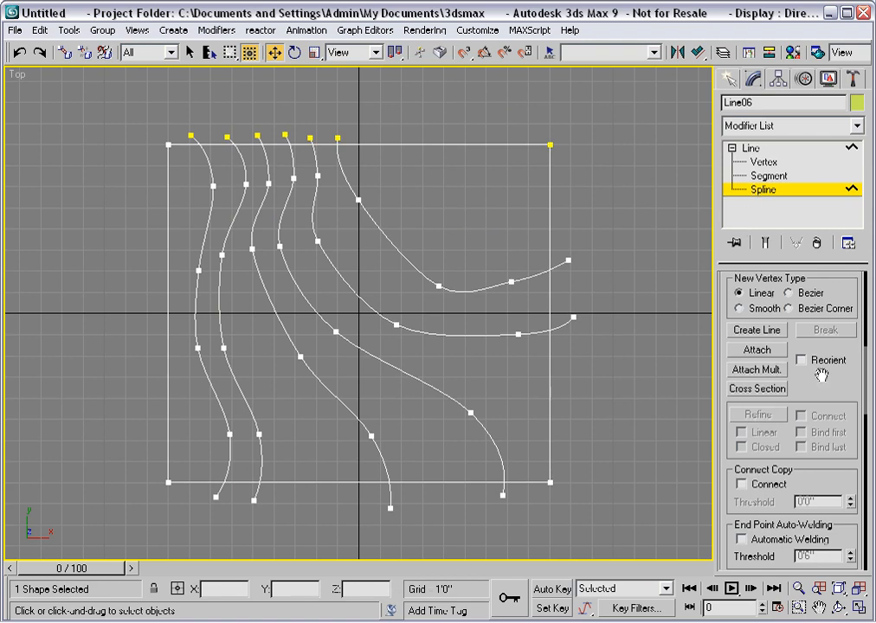
{"action": "left_click_drag", "start_coordinate": [865, 388], "coordinate": [865, 456]}
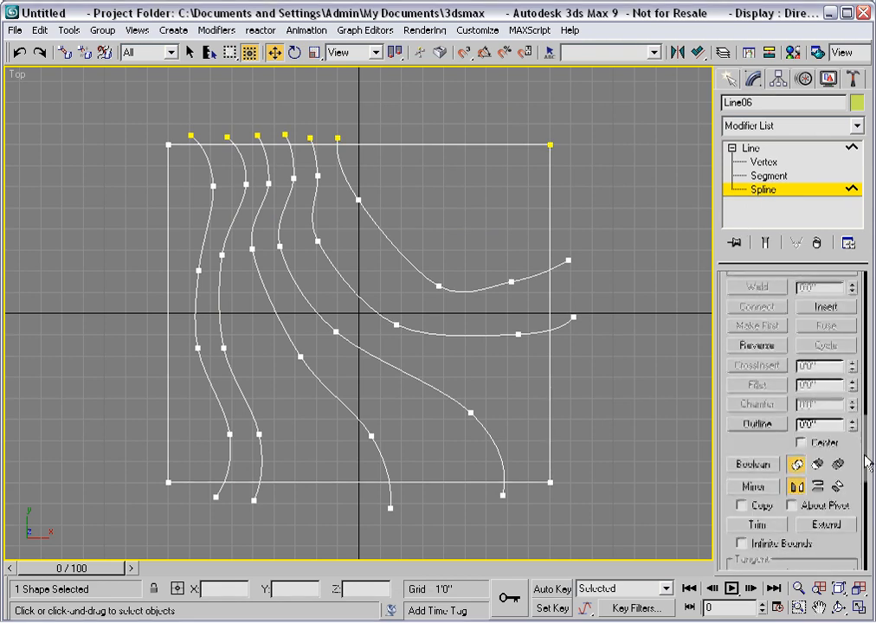
{"action": "left_click", "coordinate": [754, 525]}
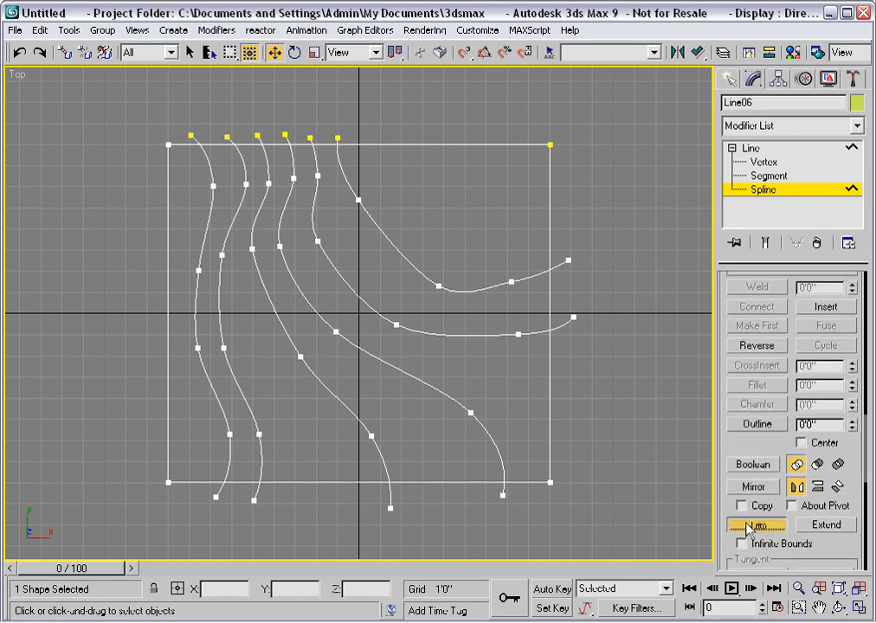
{"action": "left_click", "coordinate": [572, 322]}
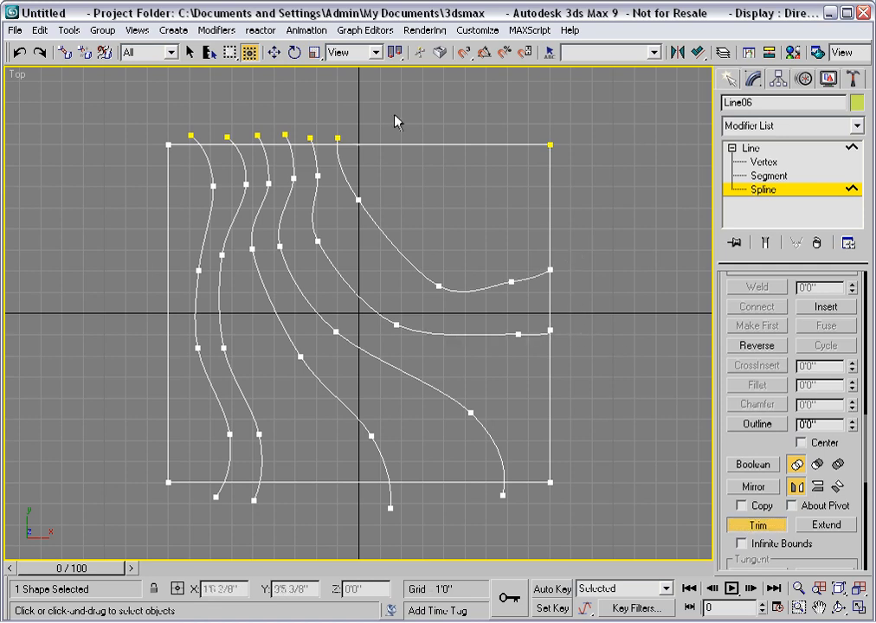
- Trim the ends of all six contour curves that extend above the rectangle's upper edge
{"action": "left_click", "coordinate": [338, 139]}
{"action": "left_click", "coordinate": [307, 139]}
{"action": "left_click", "coordinate": [286, 136]}
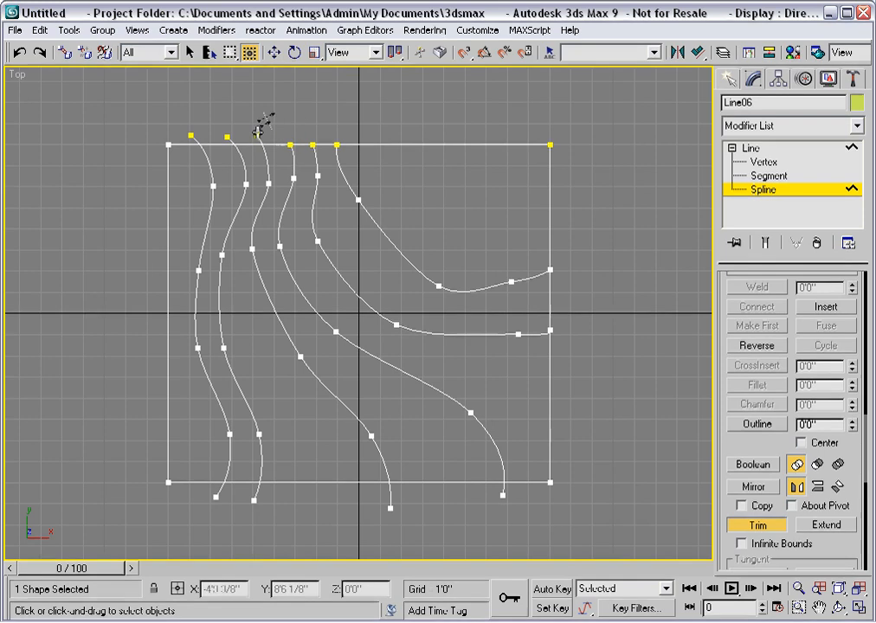
{"action": "left_click", "coordinate": [259, 137]}
{"action": "left_click", "coordinate": [228, 138]}
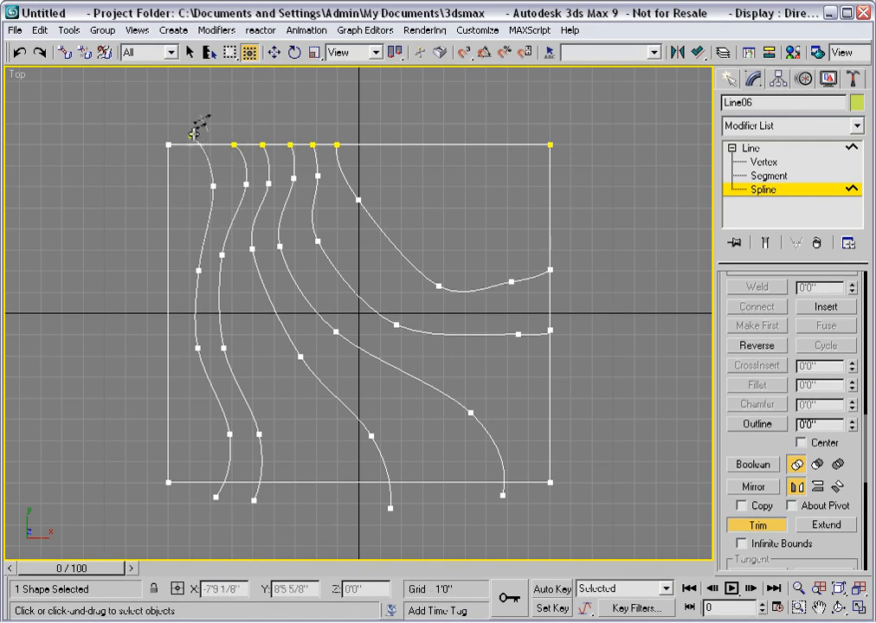
{"action": "left_click", "coordinate": [192, 137]}
- Trim the ends of the four contour curves that extend below the rectangle's lower edge, and delete the rectangle spline
{"action": "left_click", "coordinate": [217, 494]}
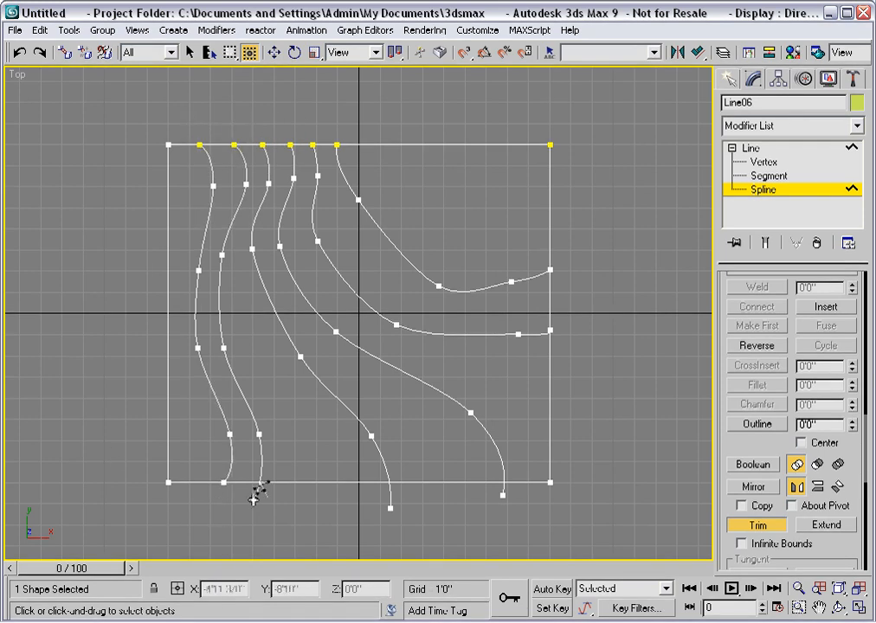
{"action": "left_click", "coordinate": [254, 496]}
{"action": "left_click", "coordinate": [392, 495]}
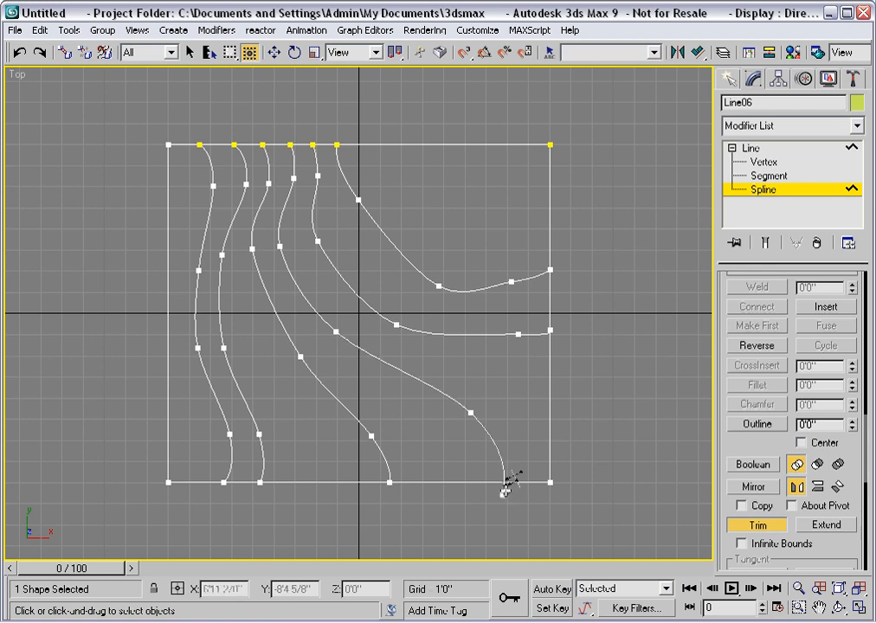
{"action": "left_click", "coordinate": [505, 491]}
{"action": "right_click", "coordinate": [592, 417]}
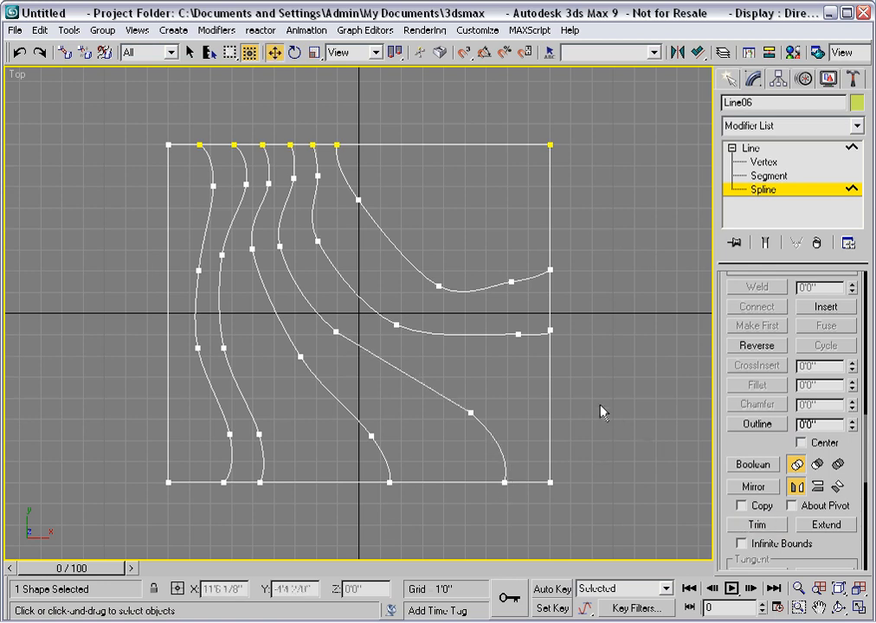
{"action": "left_click", "coordinate": [551, 392]}
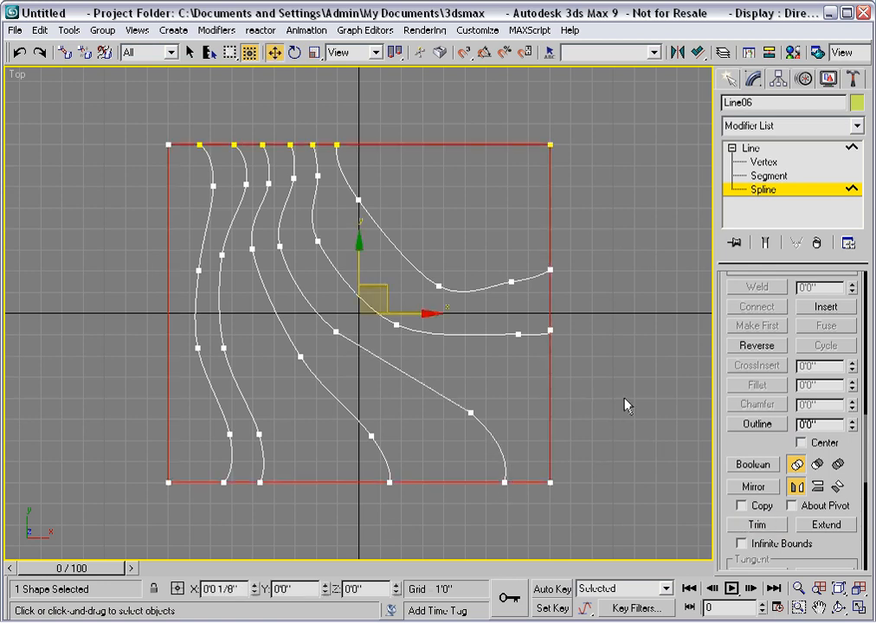
{"action": "key", "text": "Delete"}
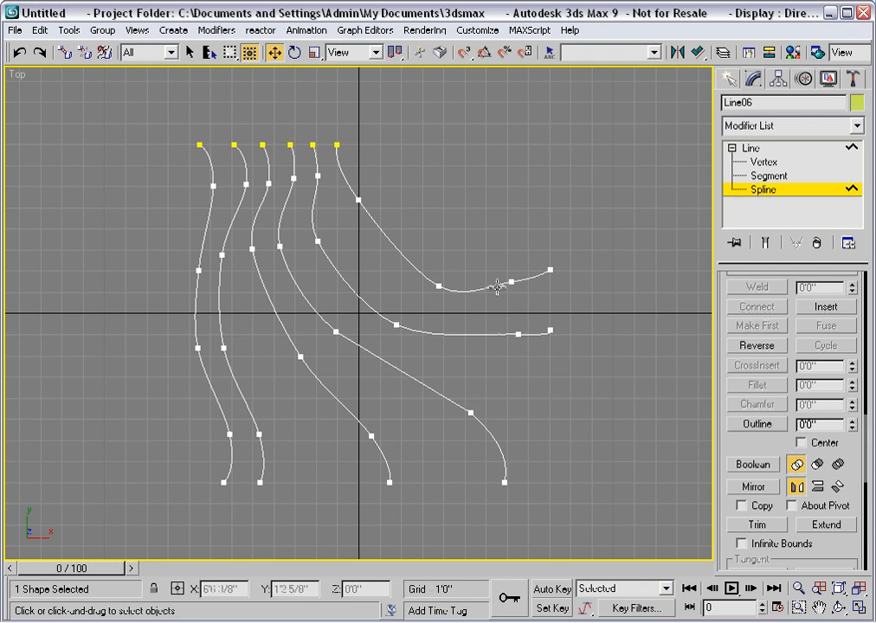
- Set the Z height of the second contour spline from the right to 1' and of the third to 2'
{"action": "left_click", "coordinate": [482, 336]}
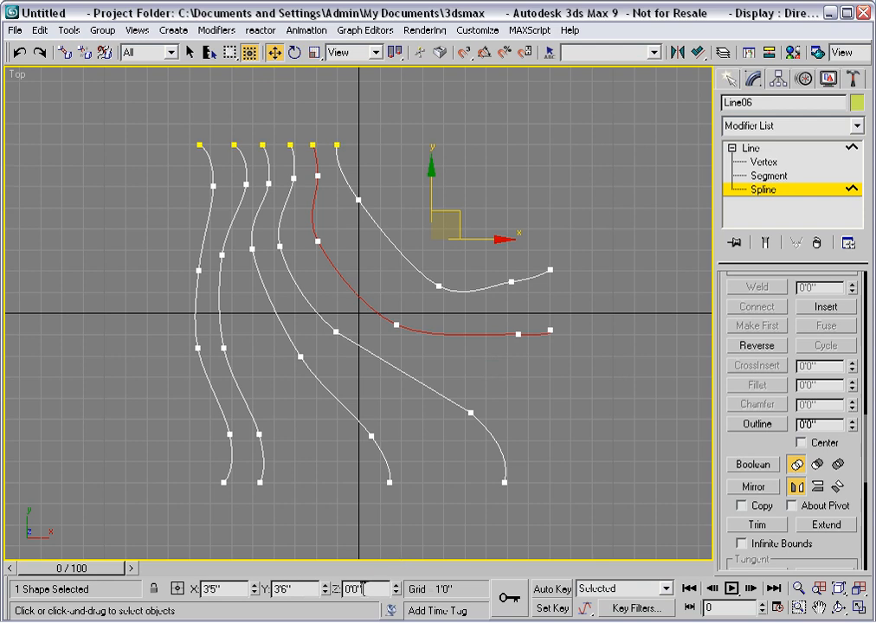
{"action": "left_click_drag", "start_coordinate": [365, 589], "coordinate": [333, 590]}
{"action": "type", "text": "1'"}
{"action": "left_click", "coordinate": [421, 384]}
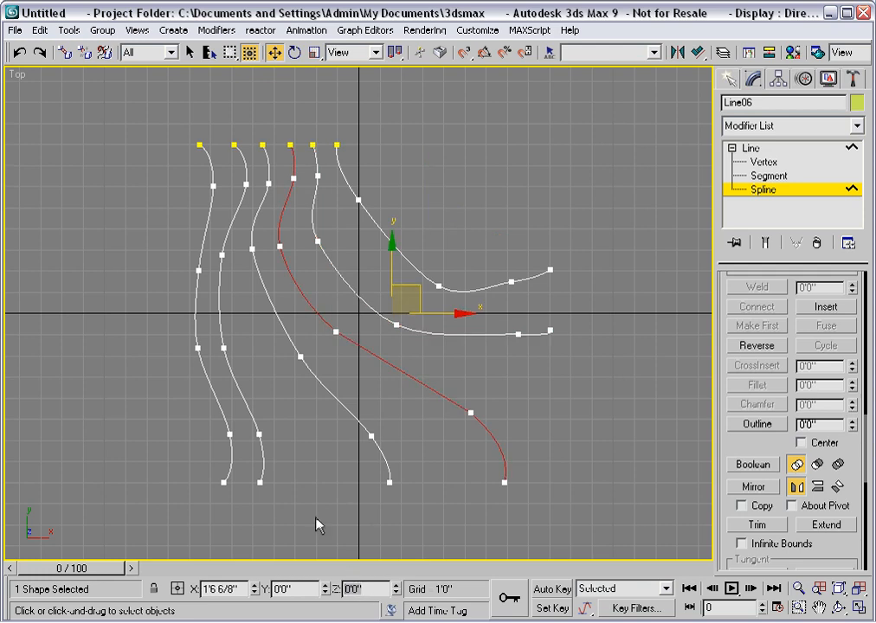
{"action": "type", "text": "2'"}
- Set the Z heights of the three leftmost contour splines to 3', 4' and 5' going leftward, and leave Spline level
{"action": "left_click", "coordinate": [352, 414]}
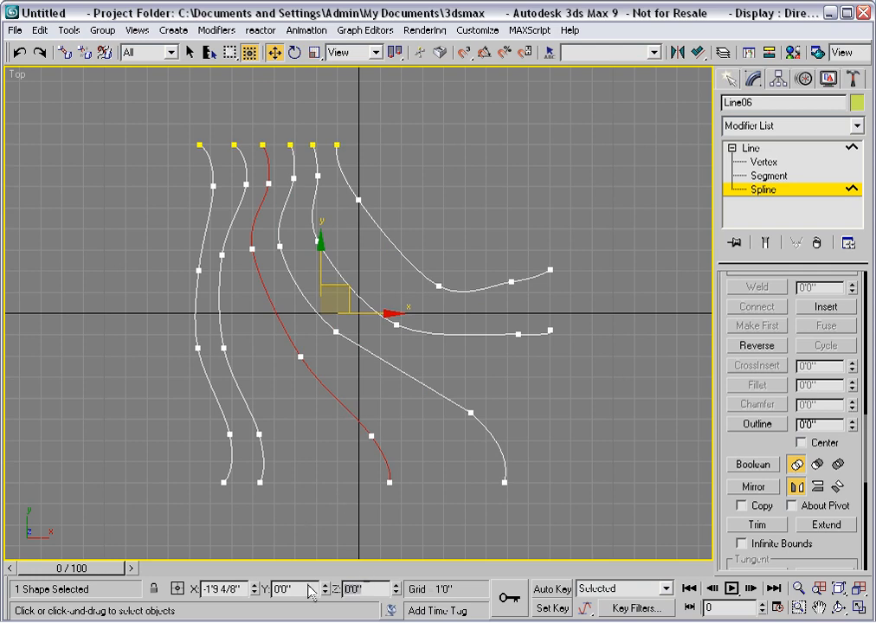
{"action": "type", "text": "3'0\""}
{"action": "left_click", "coordinate": [257, 421]}
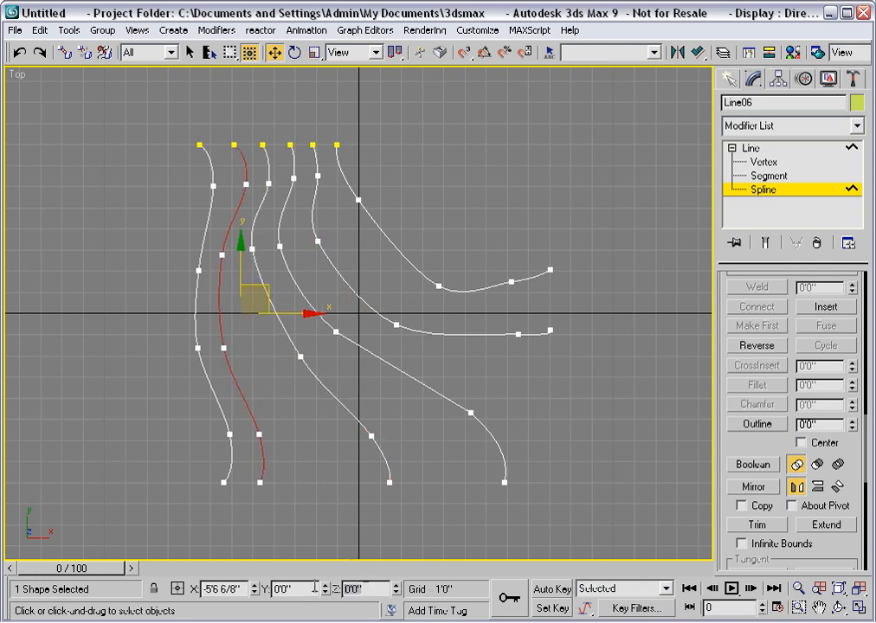
{"action": "type", "text": "4'0\""}
{"action": "left_click", "coordinate": [231, 454]}
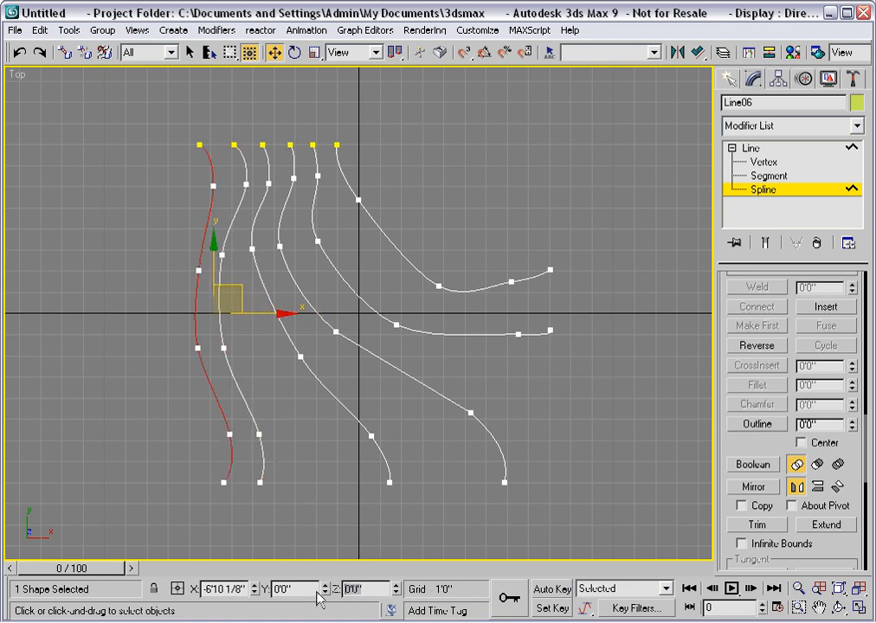
{"action": "type", "text": "5'"}
{"action": "left_click", "coordinate": [754, 190]}
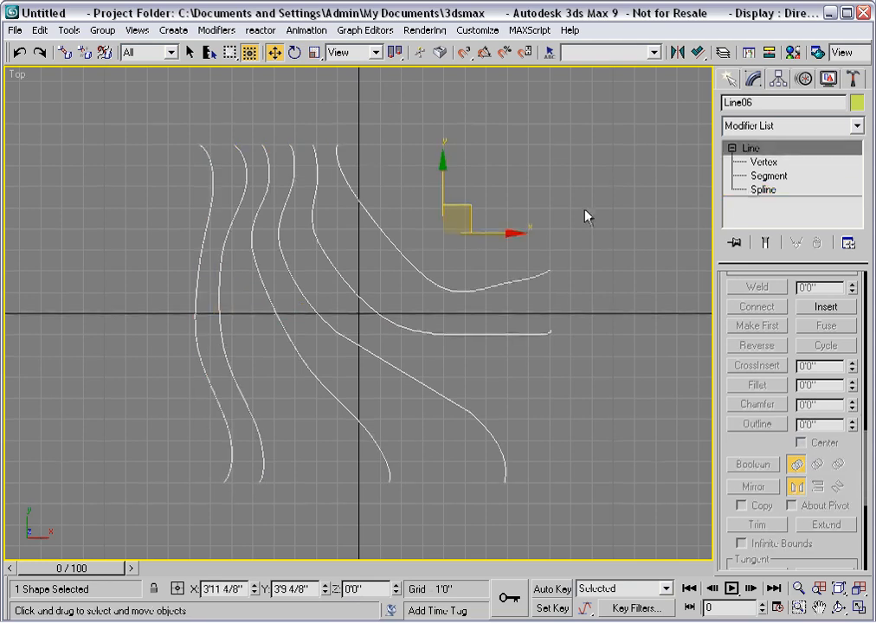
- Show the contours in a perspective view without the grid, and rename the shape as Terrain
{"action": "key", "text": "p"}
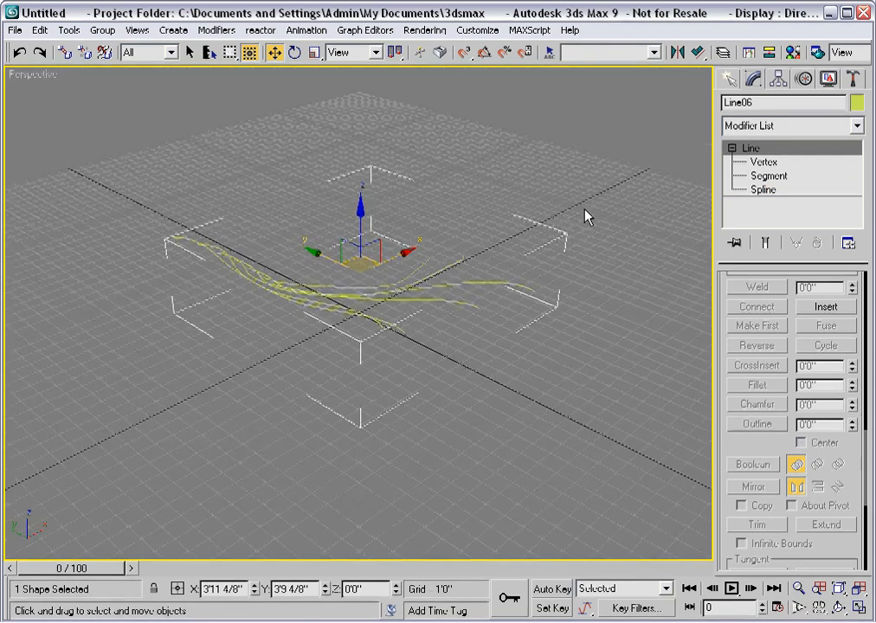
{"action": "key", "text": "g"}
{"action": "middle_click_drag", "start_coordinate": [600, 297], "coordinate": [426, 311], "text": "alt"}
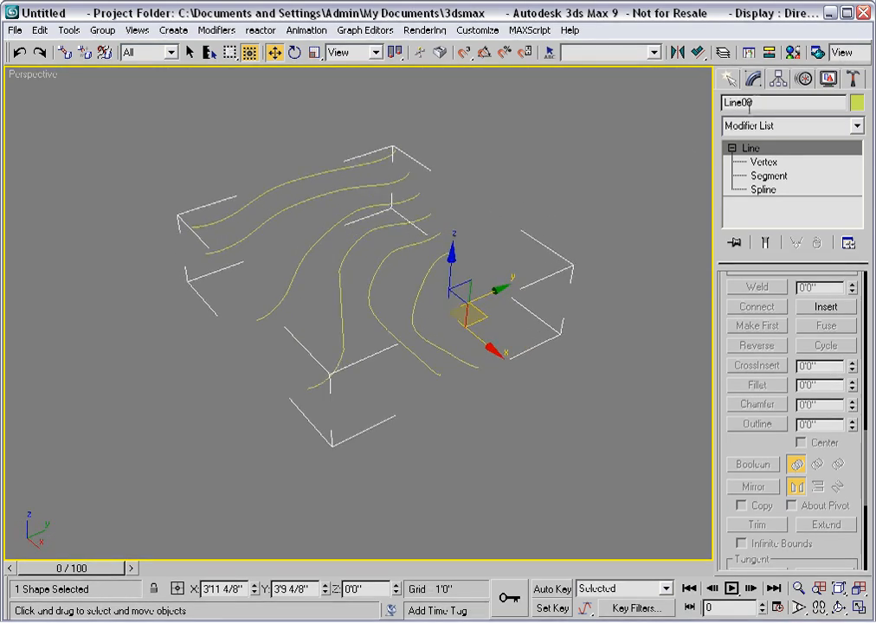
{"action": "left_click_drag", "start_coordinate": [757, 102], "coordinate": [695, 108]}
{"action": "type", "text": "Terrain"}
- Create a Terrain compound object from the selected contour shape
{"action": "left_click", "coordinate": [730, 79]}
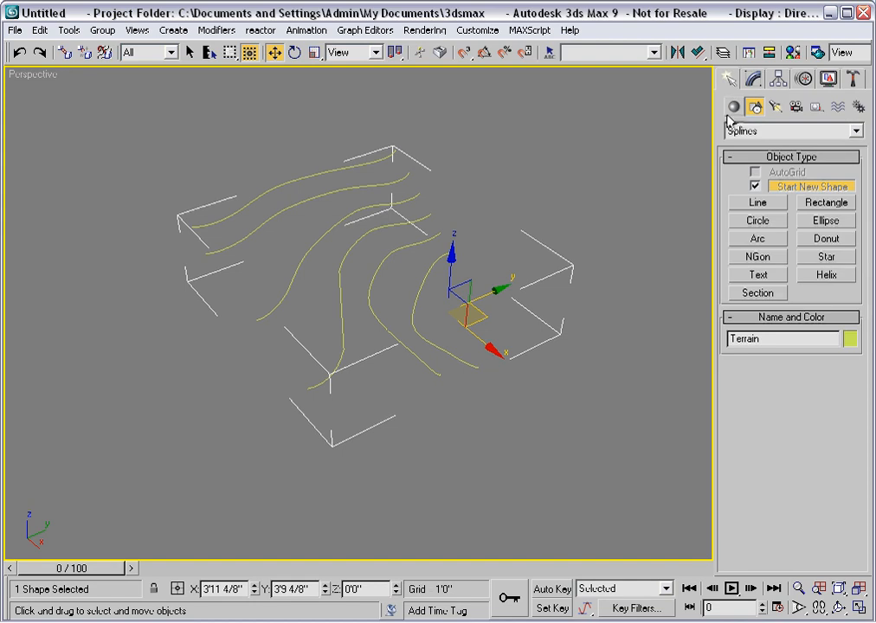
{"action": "left_click", "coordinate": [733, 106]}
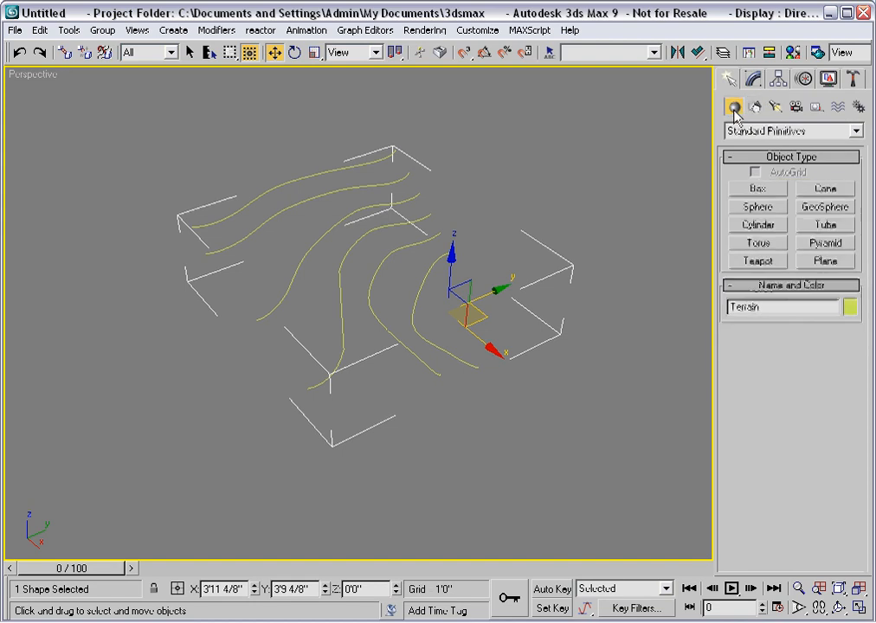
{"action": "left_click", "coordinate": [856, 130]}
{"action": "left_click", "coordinate": [814, 169]}
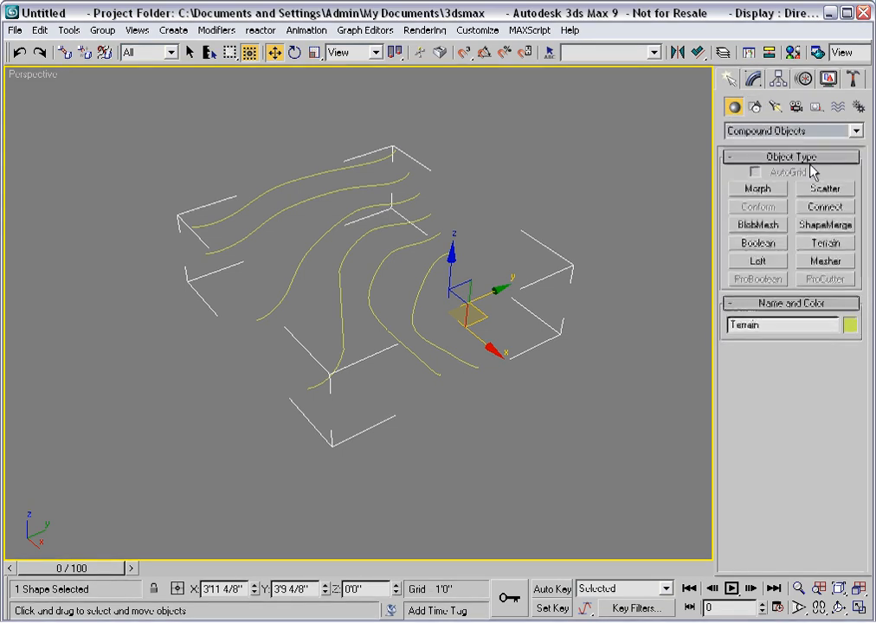
{"action": "left_click", "coordinate": [808, 245]}
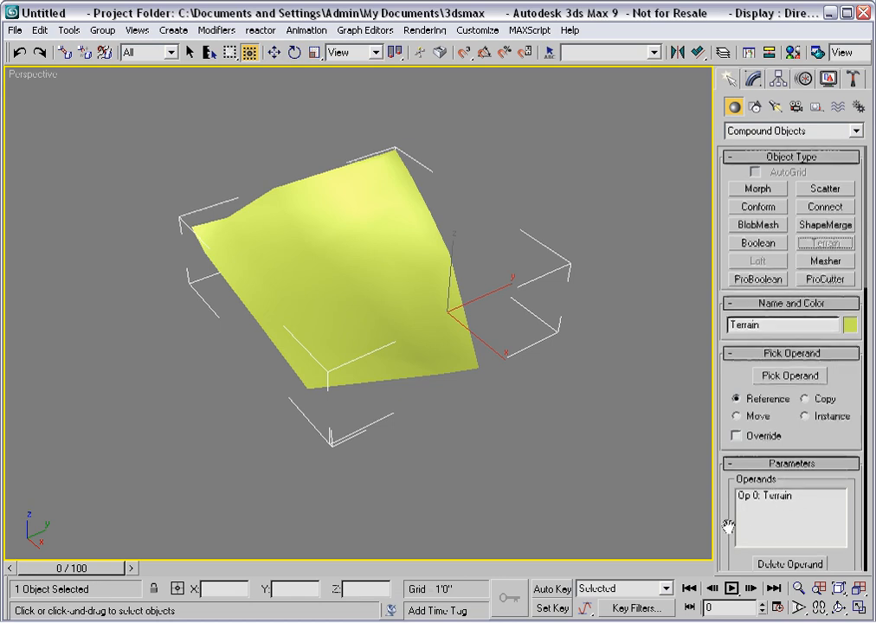
- Try the Graded Solid form on the terrain, and set its form to Layered Solid
{"action": "left_click_drag", "start_coordinate": [726, 524], "coordinate": [700, 181]}
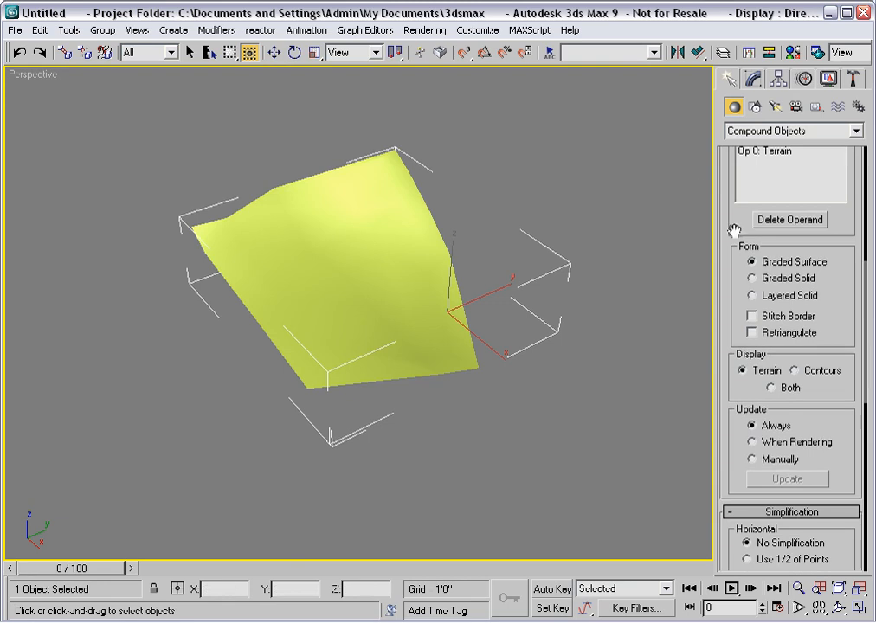
{"action": "left_click", "coordinate": [751, 279]}
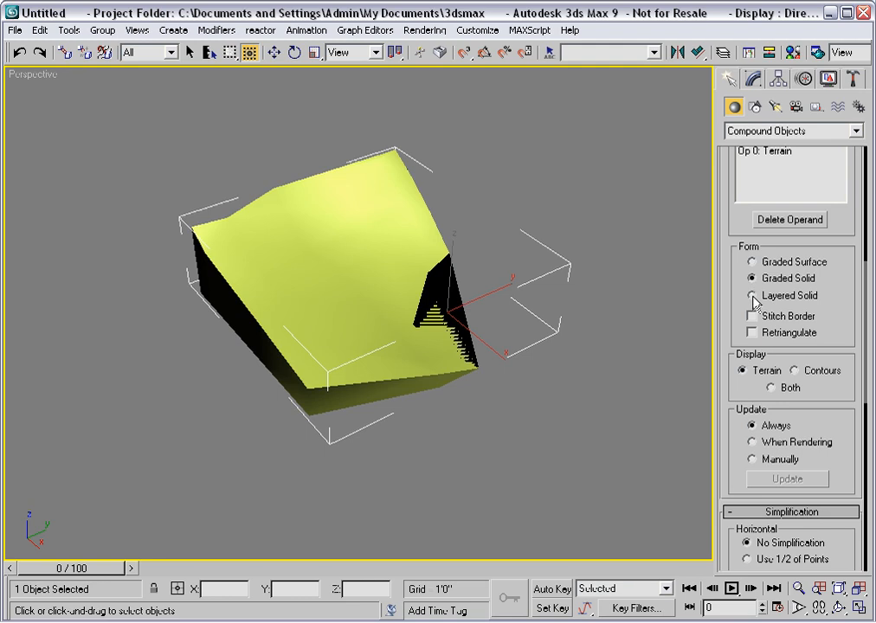
{"action": "left_click", "coordinate": [752, 296]}
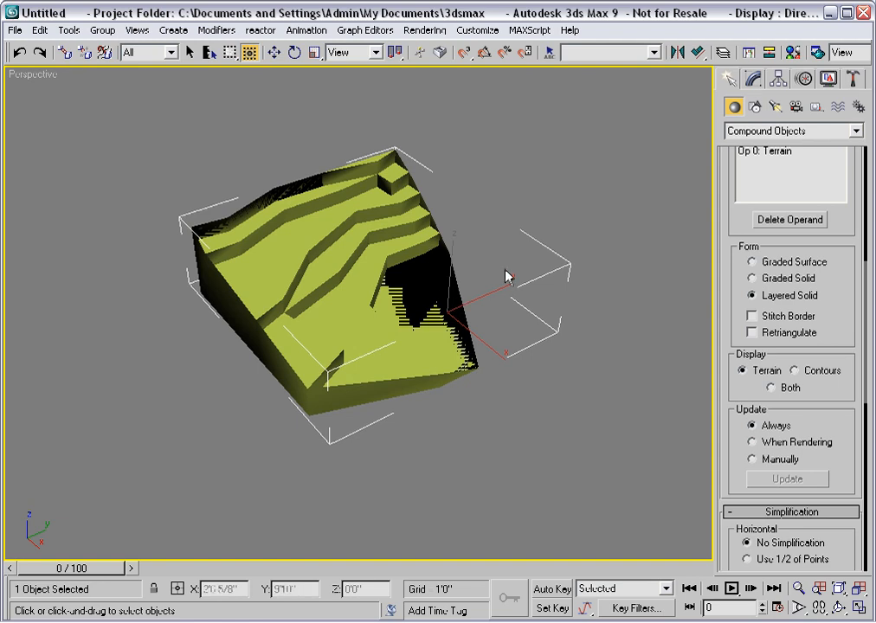
- Select the terrain's contour operand at Operands level to reach the underlying Line's sub-object levels
{"action": "left_click", "coordinate": [755, 79]}
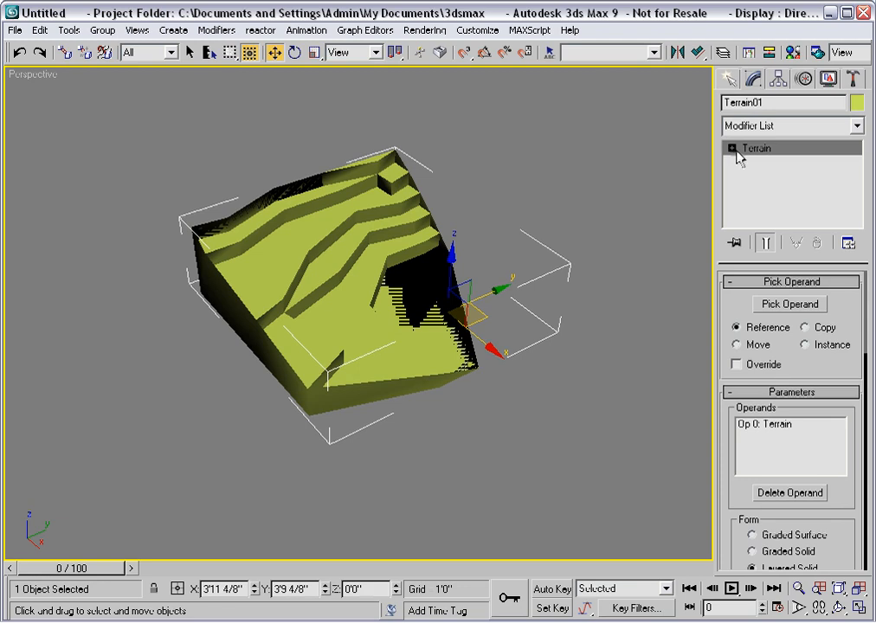
{"action": "left_click", "coordinate": [732, 148]}
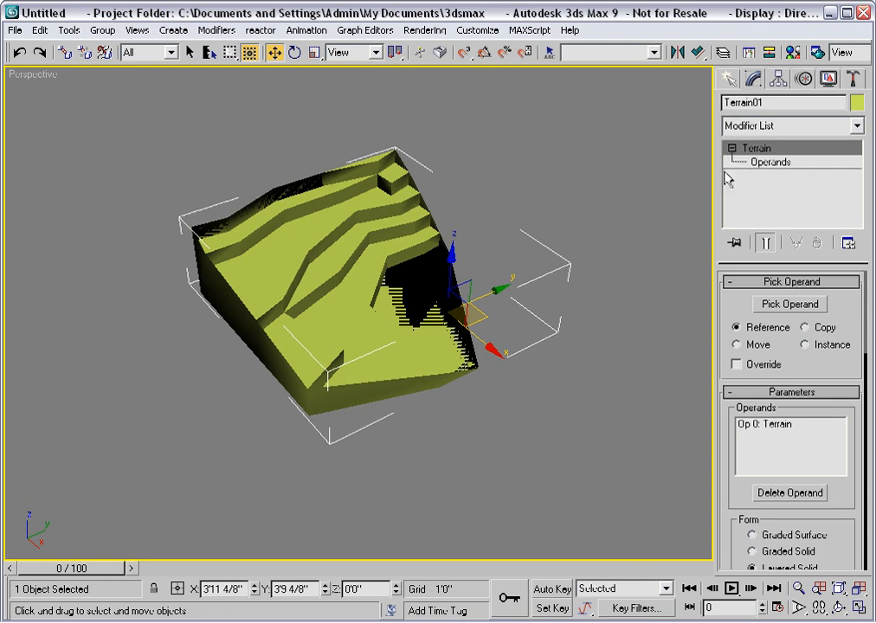
{"action": "left_click", "coordinate": [771, 162]}
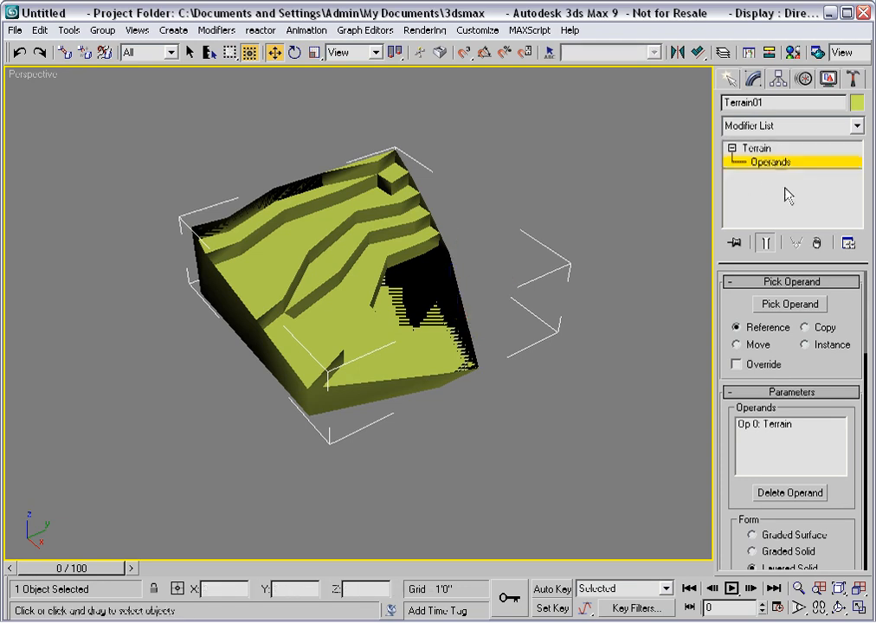
{"action": "left_click_drag", "start_coordinate": [120, 135], "coordinate": [559, 490]}
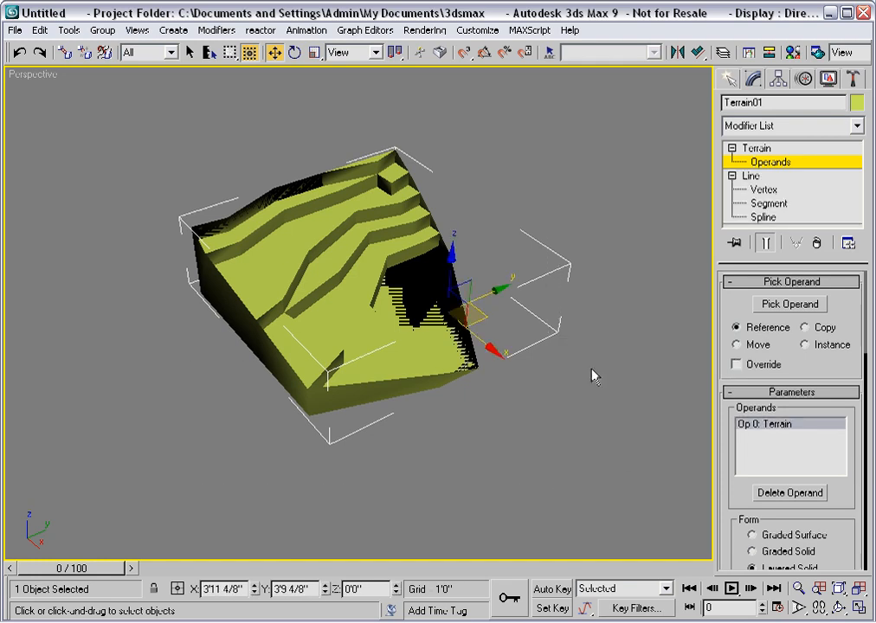
- At the Line's Spline level, lower the lowest contour spline to a Z height of about -1'
{"action": "left_click", "coordinate": [763, 217]}
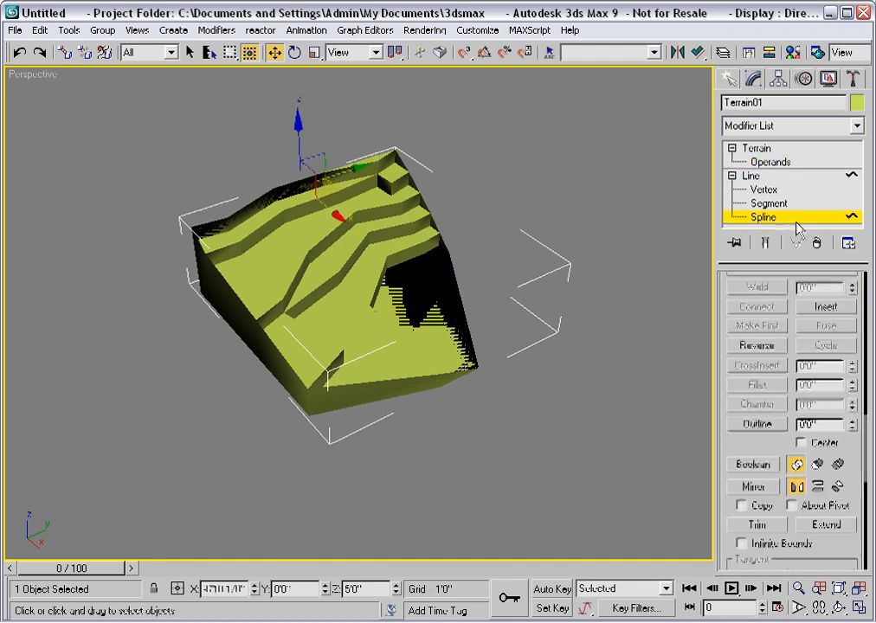
{"action": "left_click", "coordinate": [475, 366]}
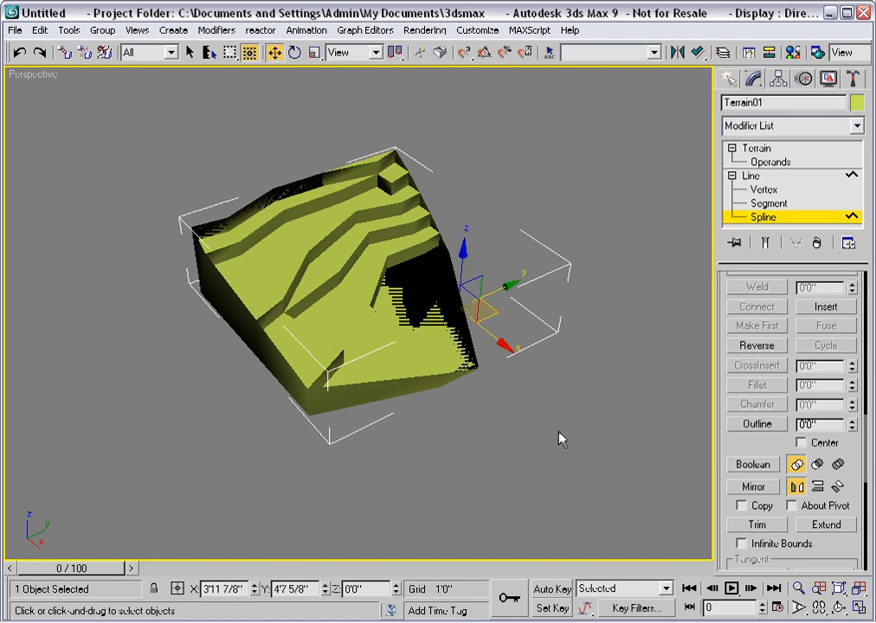
{"action": "middle_click_drag", "start_coordinate": [560, 435], "coordinate": [490, 435], "text": "alt"}
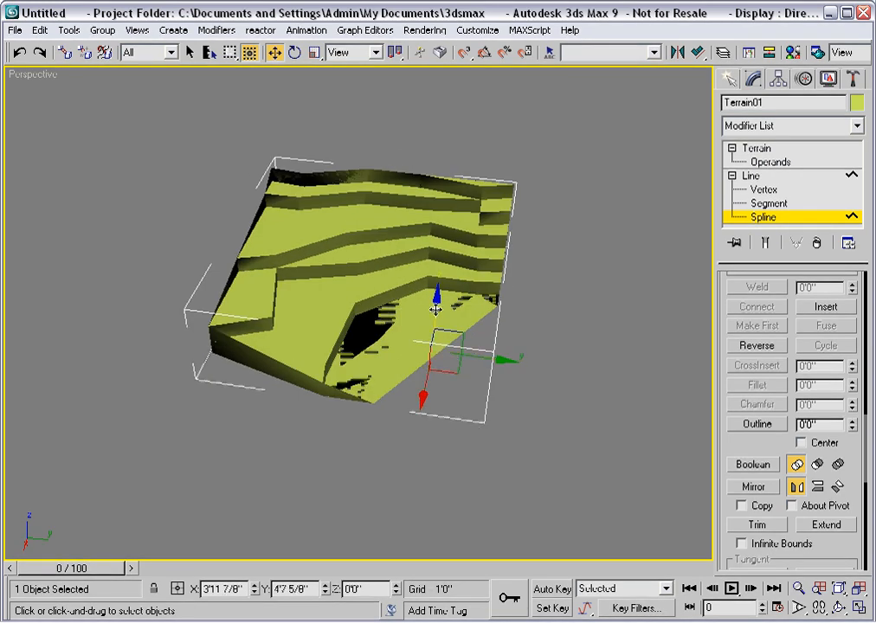
{"action": "left_click_drag", "start_coordinate": [436, 309], "coordinate": [435, 323]}
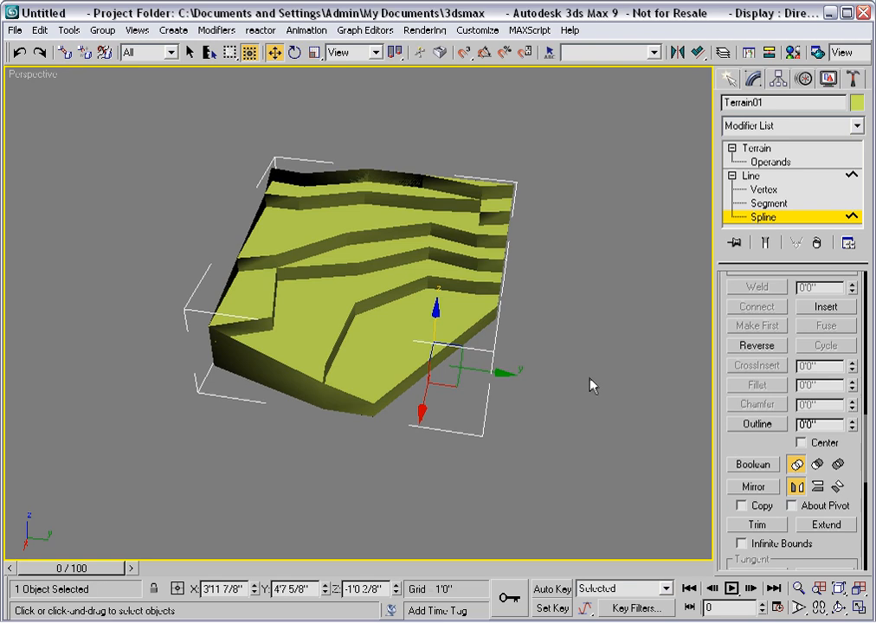
- At Vertex level, move the bend vertex of the 1' contour horizontally to about X 3'6", Y -2'11"
{"action": "left_click", "coordinate": [765, 190]}
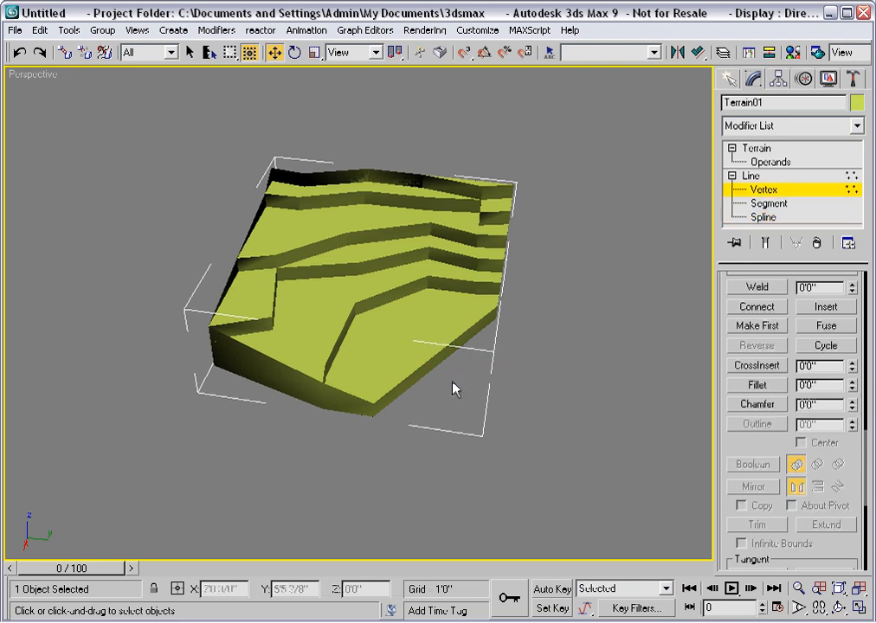
{"action": "left_click", "coordinate": [353, 303]}
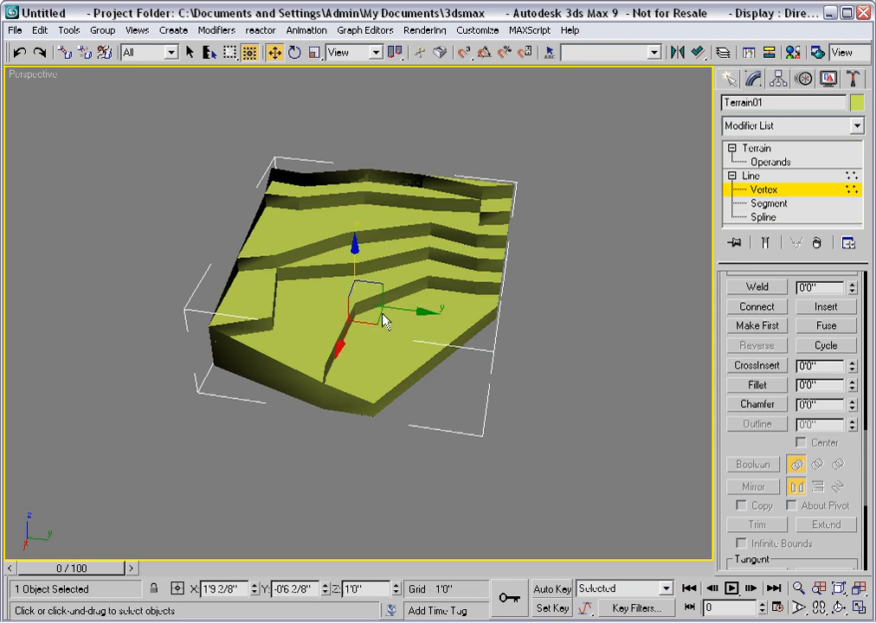
{"action": "left_click_drag", "start_coordinate": [371, 319], "coordinate": [326, 332]}
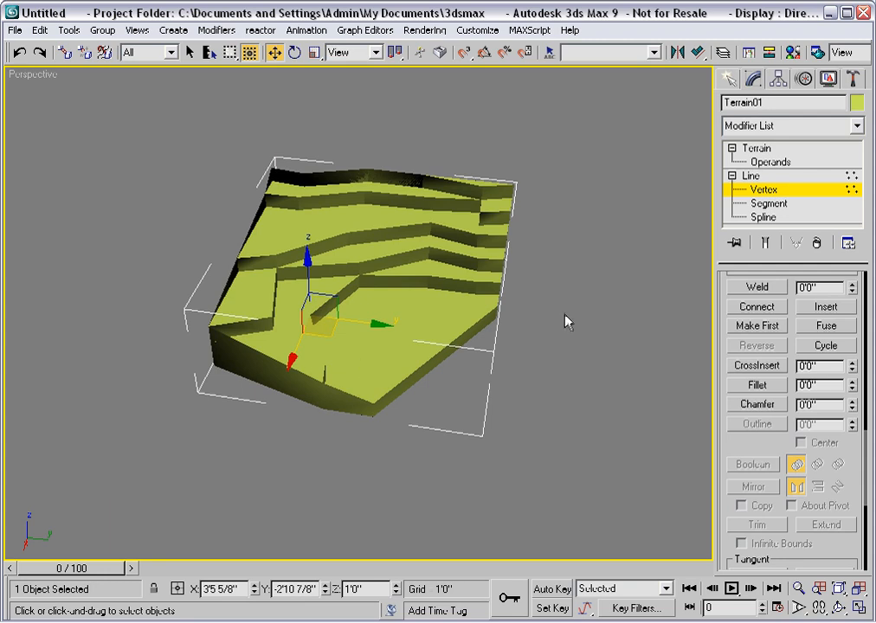
- At the Line's Segment level, select all contour segments and divide each of them with a Divide value of 5
{"action": "left_click", "coordinate": [770, 204]}
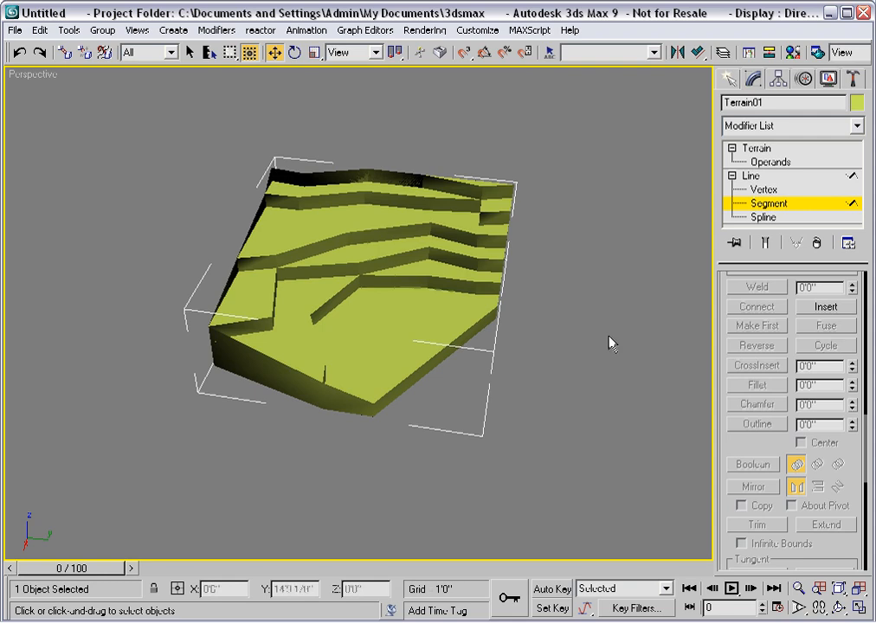
{"action": "key", "text": "ctrl+a"}
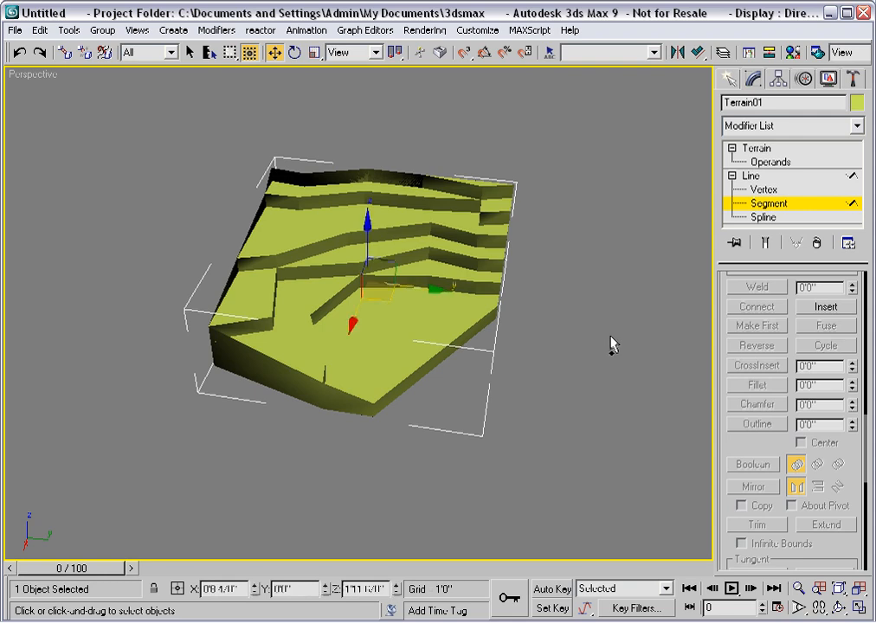
{"action": "left_click_drag", "start_coordinate": [730, 446], "coordinate": [734, 245]}
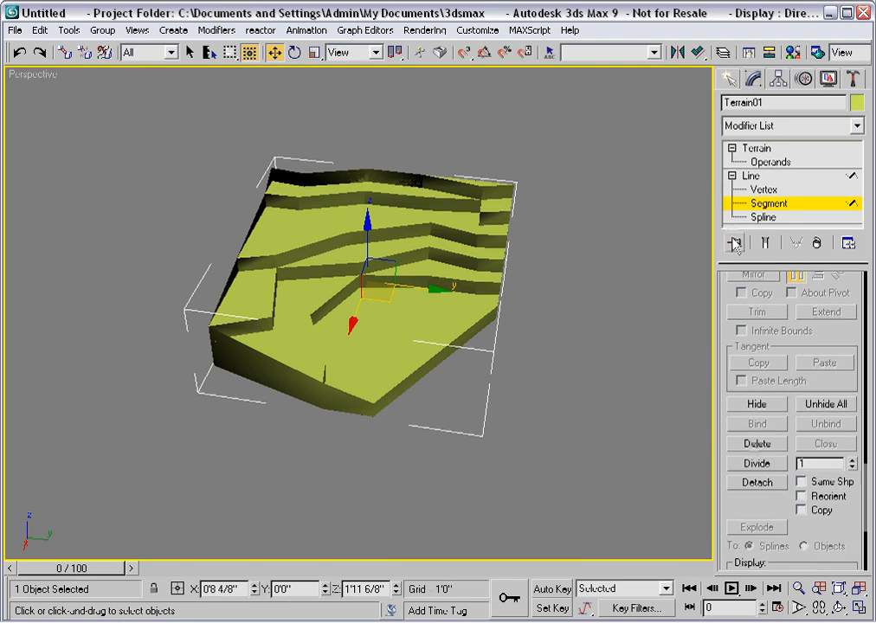
{"action": "left_click", "coordinate": [853, 459]}
{"action": "left_click", "coordinate": [852, 460]}
{"action": "left_click", "coordinate": [852, 459]}
{"action": "left_click", "coordinate": [853, 460]}
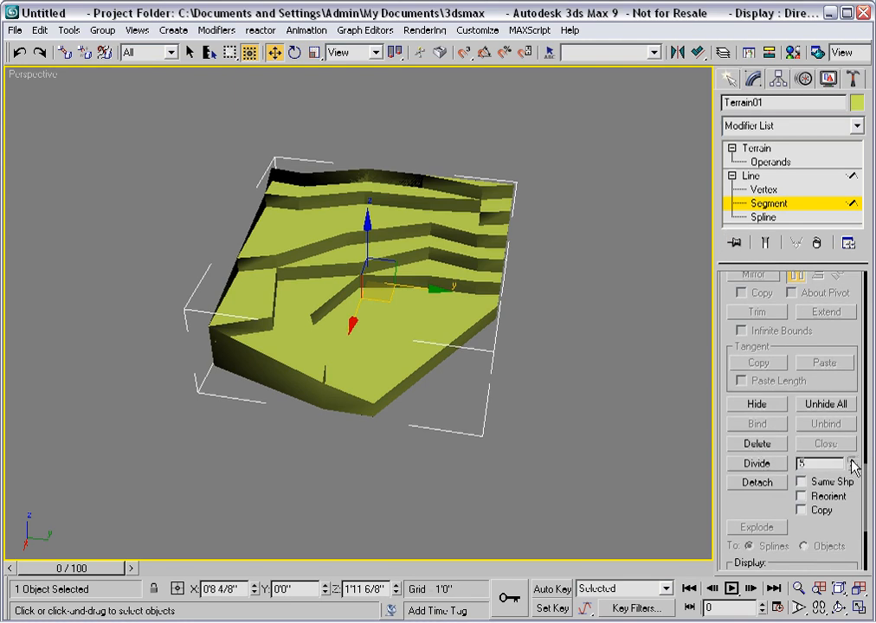
{"action": "left_click", "coordinate": [757, 464]}
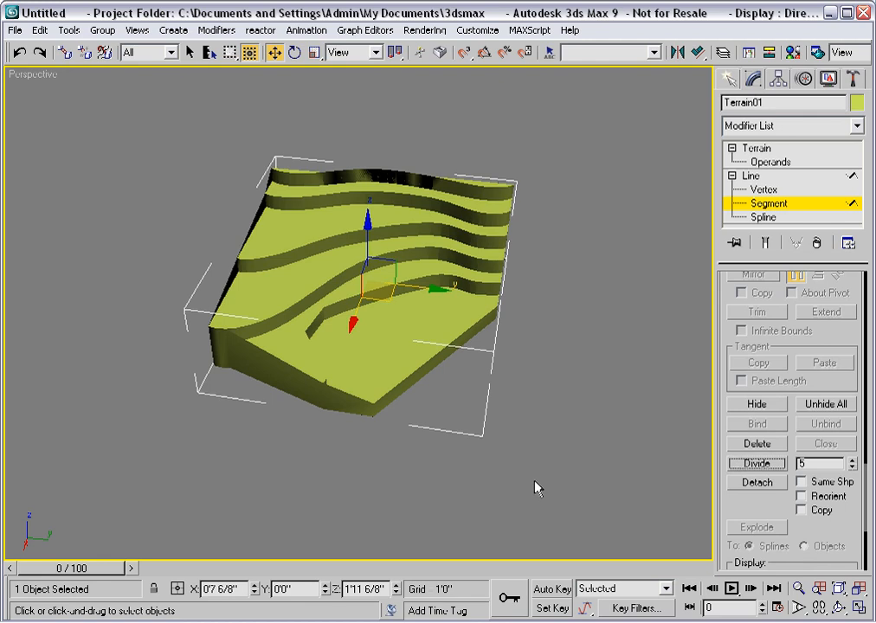
- Return to the Terrain level, set its form to Graded Solid, and set its display to Both after previewing Contours
{"action": "left_click", "coordinate": [778, 204]}
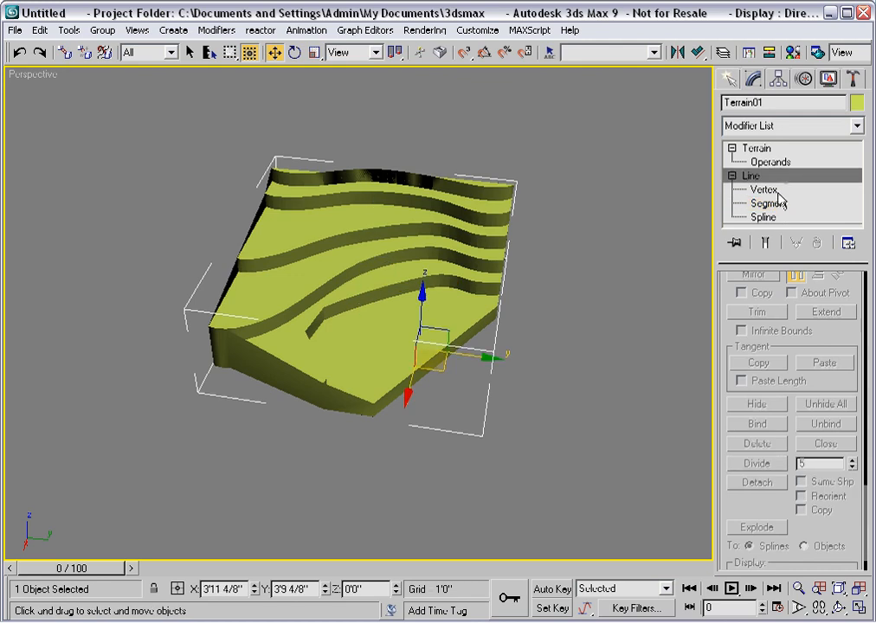
{"action": "left_click", "coordinate": [773, 164]}
{"action": "left_click", "coordinate": [774, 165]}
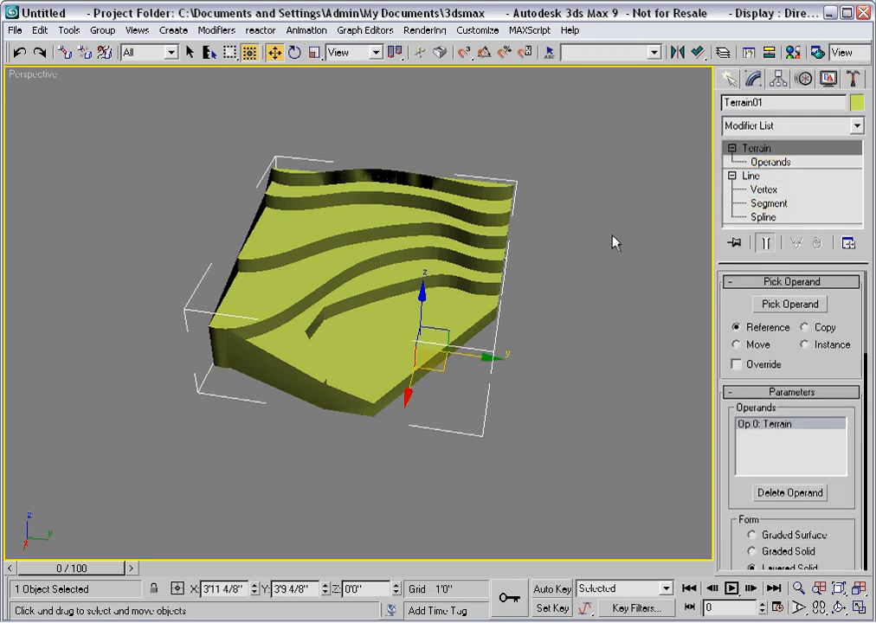
{"action": "left_click_drag", "start_coordinate": [724, 505], "coordinate": [724, 399]}
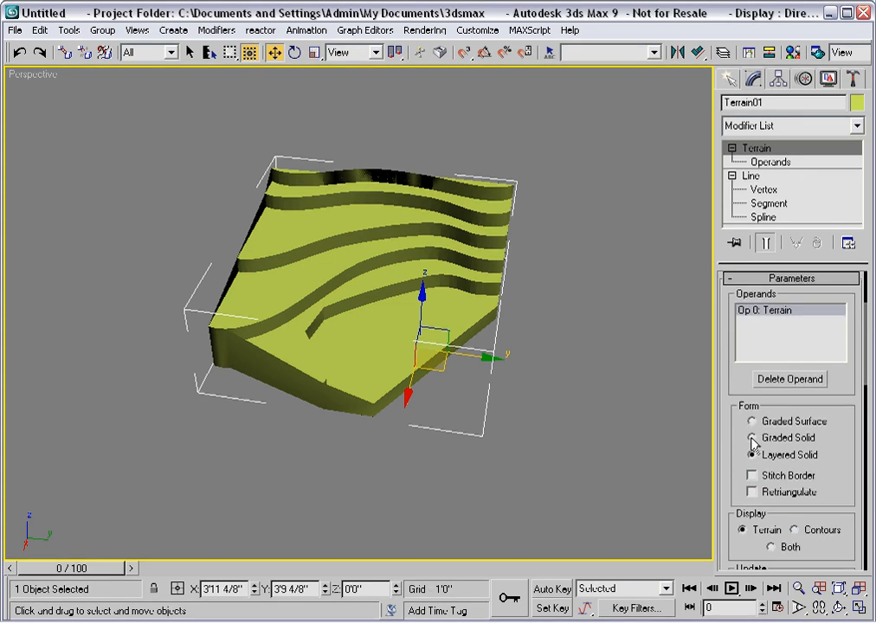
{"action": "left_click", "coordinate": [750, 438]}
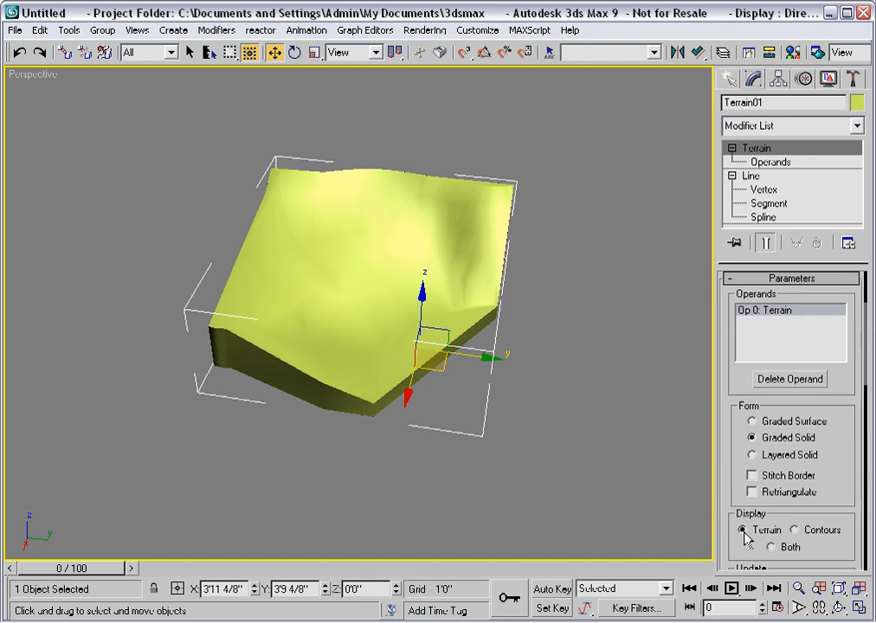
{"action": "left_click", "coordinate": [796, 530]}
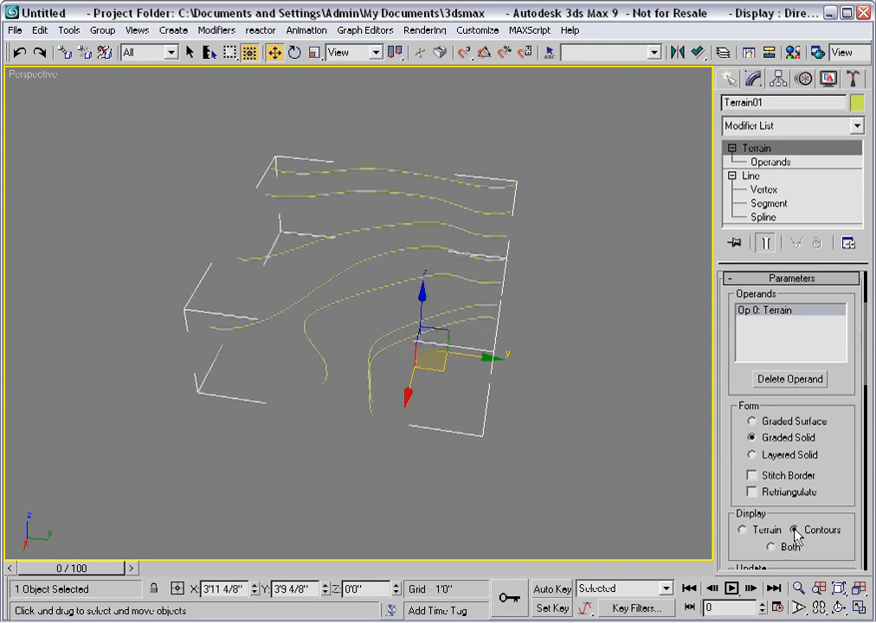
{"action": "left_click", "coordinate": [771, 547]}
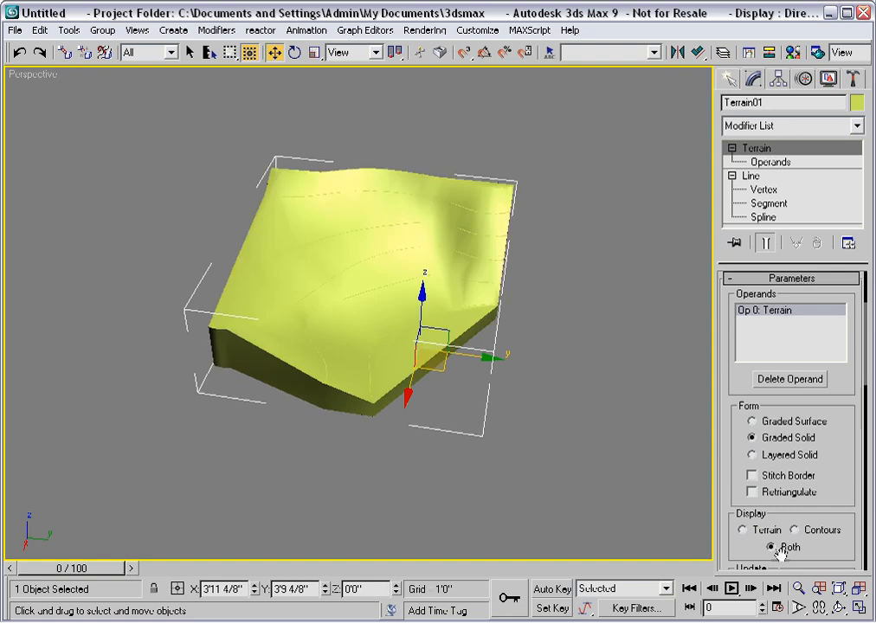
- Try the Horizontal simplification and interpolation options and Vertical Use 1/2 of Lines, then reset both groups to No Simplification
{"action": "left_click_drag", "start_coordinate": [835, 553], "coordinate": [831, 317]}
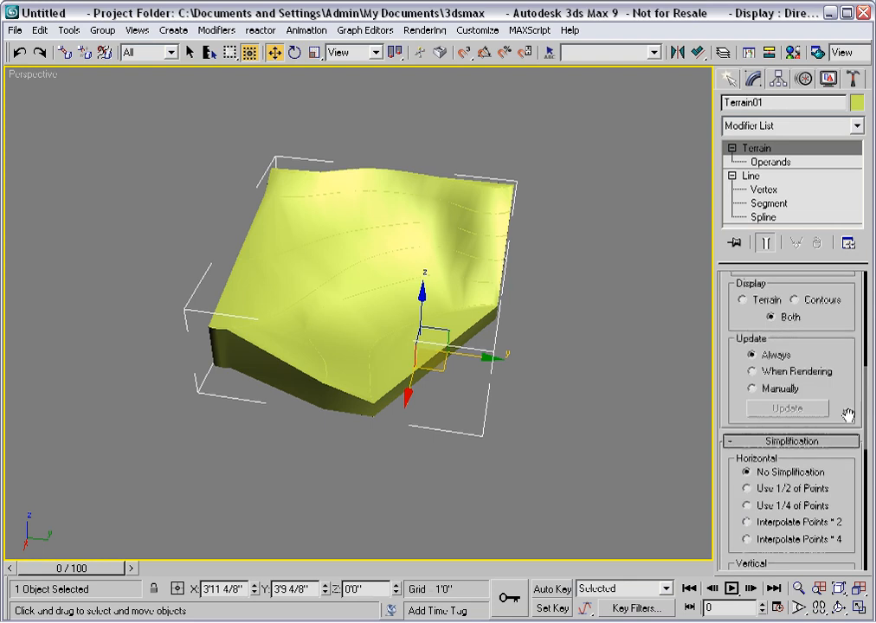
{"action": "left_click_drag", "start_coordinate": [846, 413], "coordinate": [829, 322]}
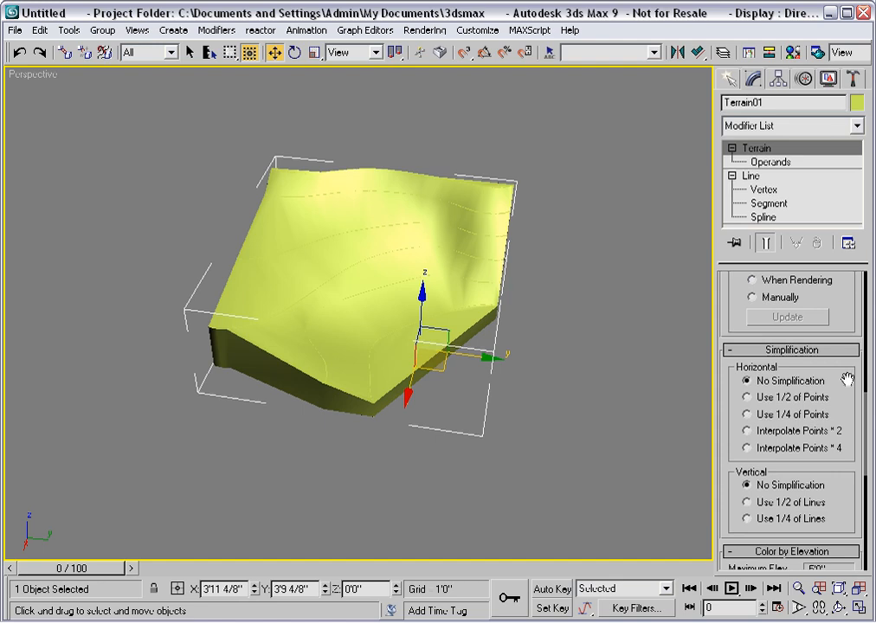
{"action": "left_click", "coordinate": [747, 398]}
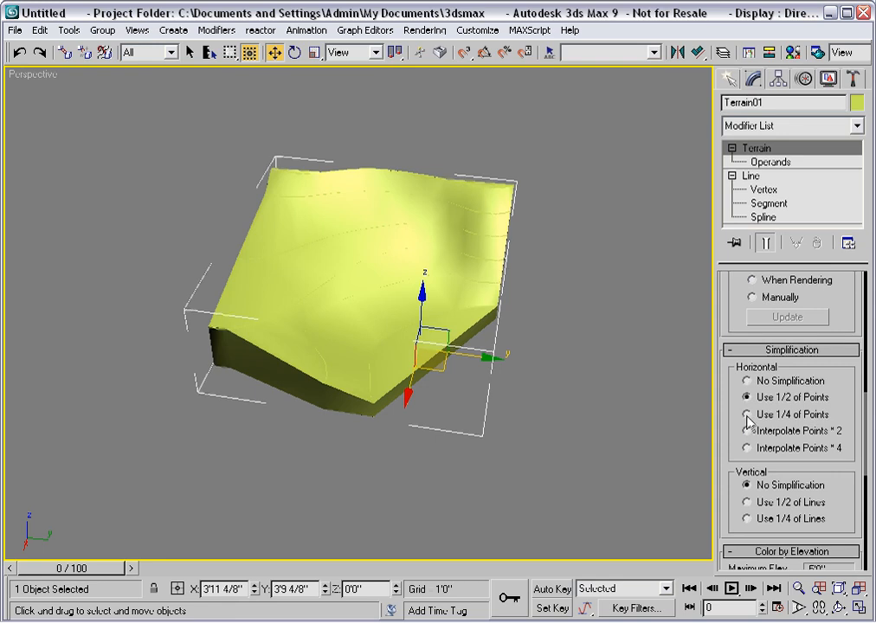
{"action": "left_click", "coordinate": [747, 414]}
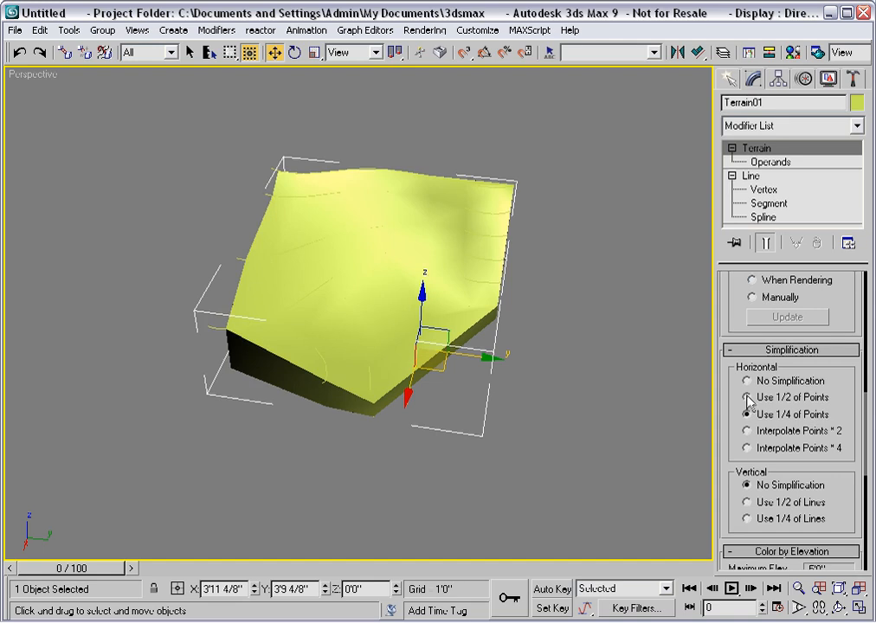
{"action": "left_click", "coordinate": [747, 397]}
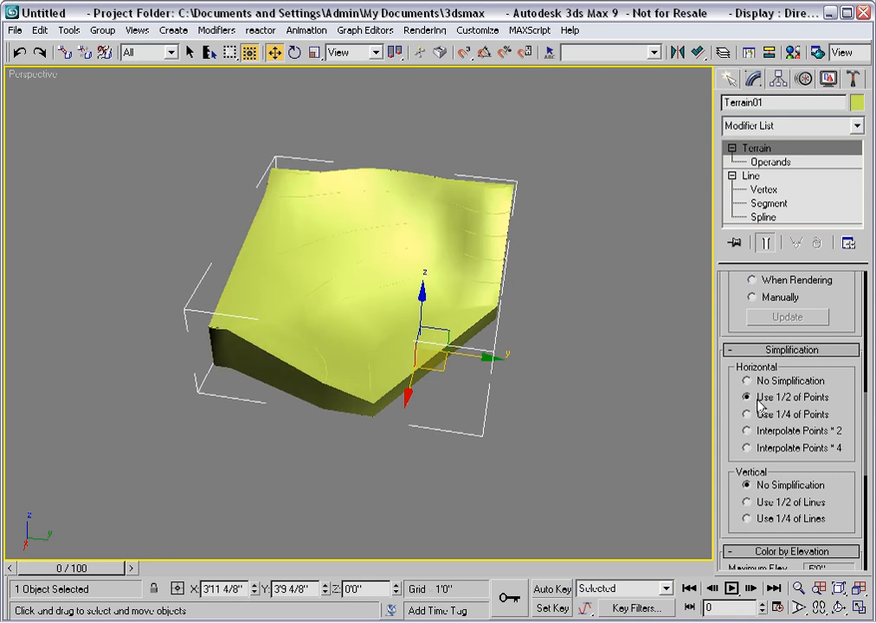
{"action": "left_click", "coordinate": [748, 415]}
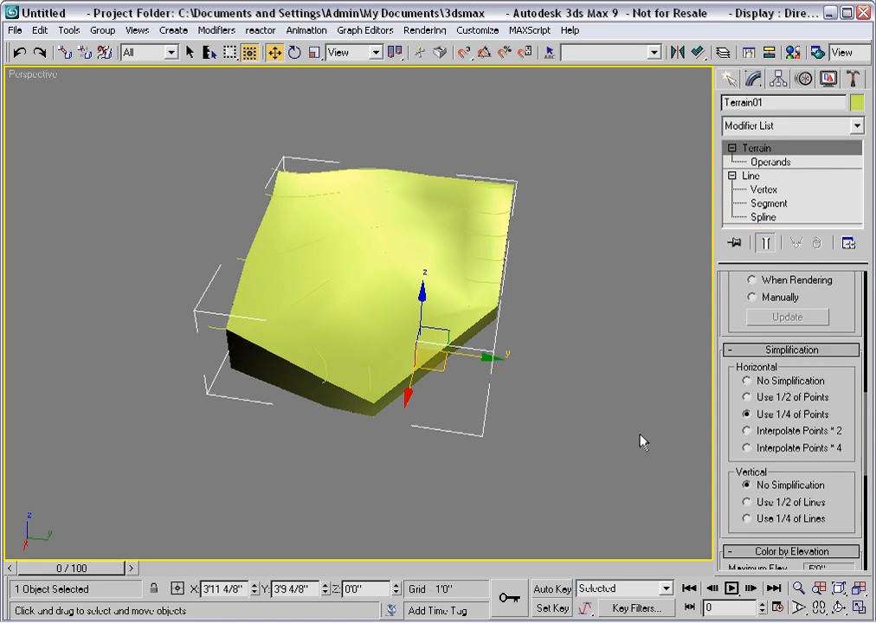
{"action": "left_click", "coordinate": [747, 431]}
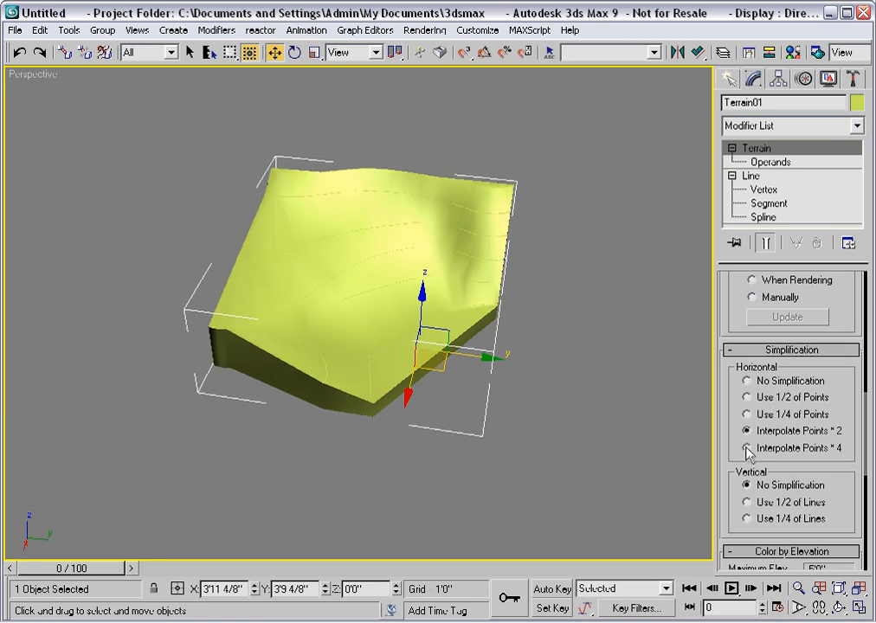
{"action": "left_click", "coordinate": [748, 449]}
{"action": "left_click", "coordinate": [749, 383]}
{"action": "left_click", "coordinate": [747, 397]}
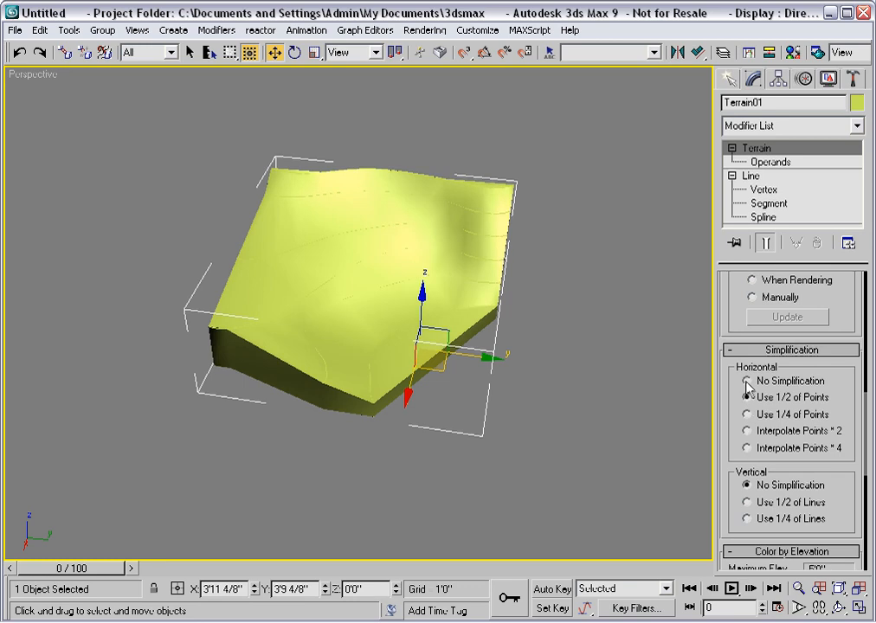
{"action": "left_click", "coordinate": [748, 383]}
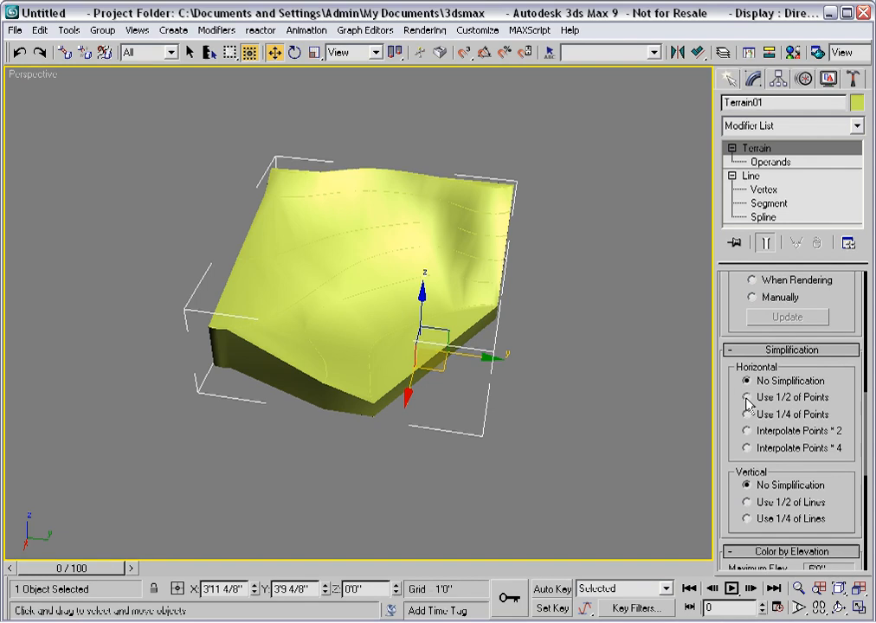
{"action": "left_click", "coordinate": [747, 502]}
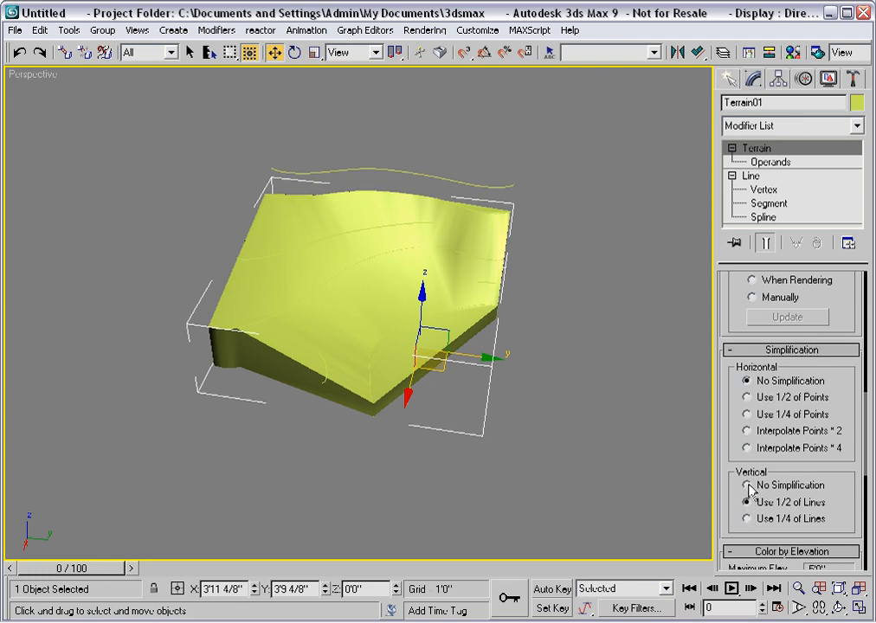
{"action": "left_click", "coordinate": [748, 486]}
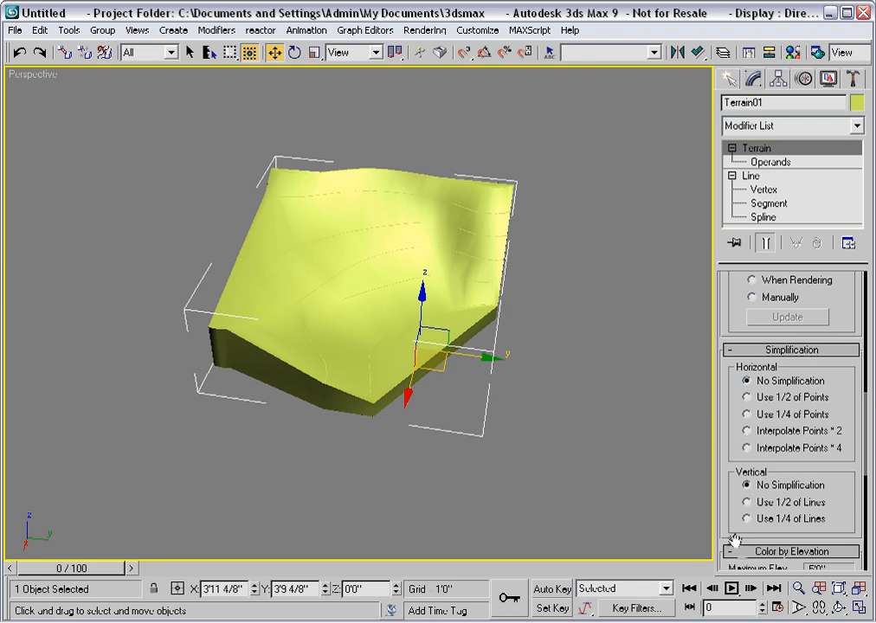
- Create the default Color by Elevation zones for the terrain, and undo and redo the last change
{"action": "left_click_drag", "start_coordinate": [727, 531], "coordinate": [719, 287]}
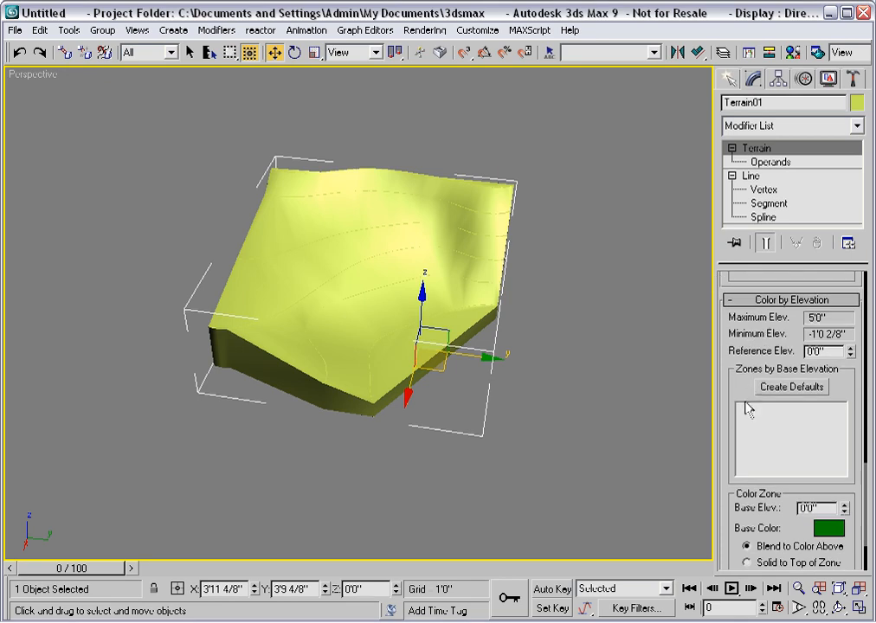
{"action": "left_click", "coordinate": [789, 389]}
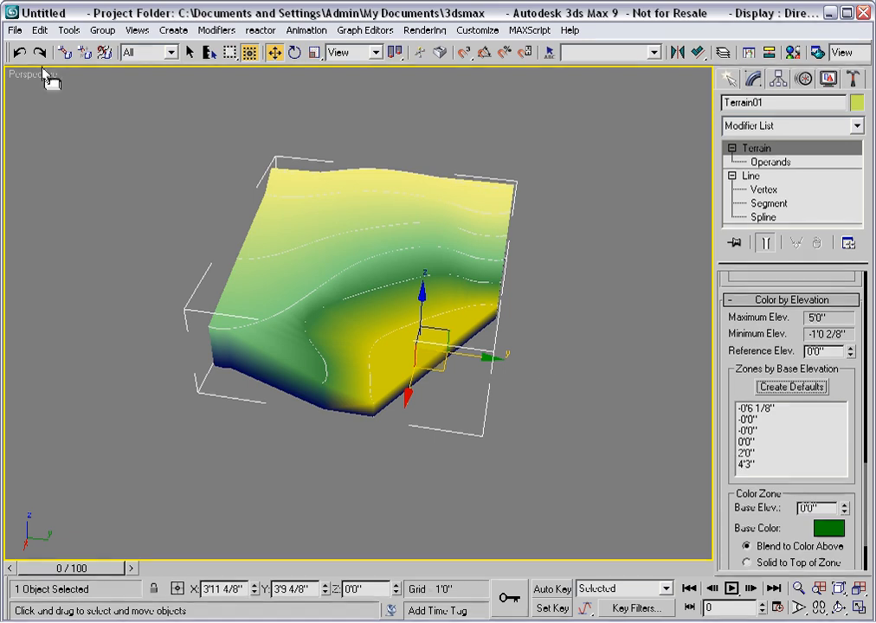
{"action": "left_click", "coordinate": [20, 53]}
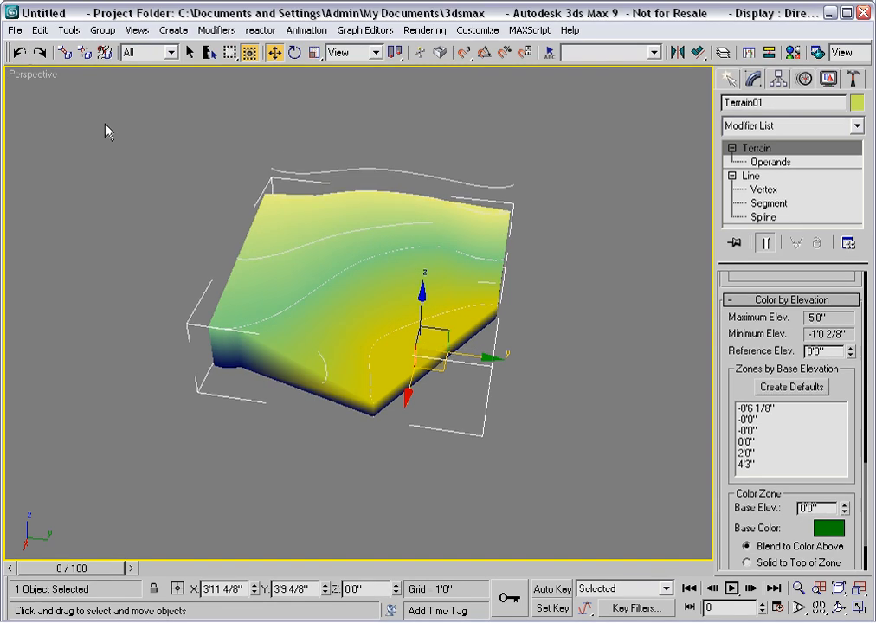
{"action": "left_click", "coordinate": [39, 54]}
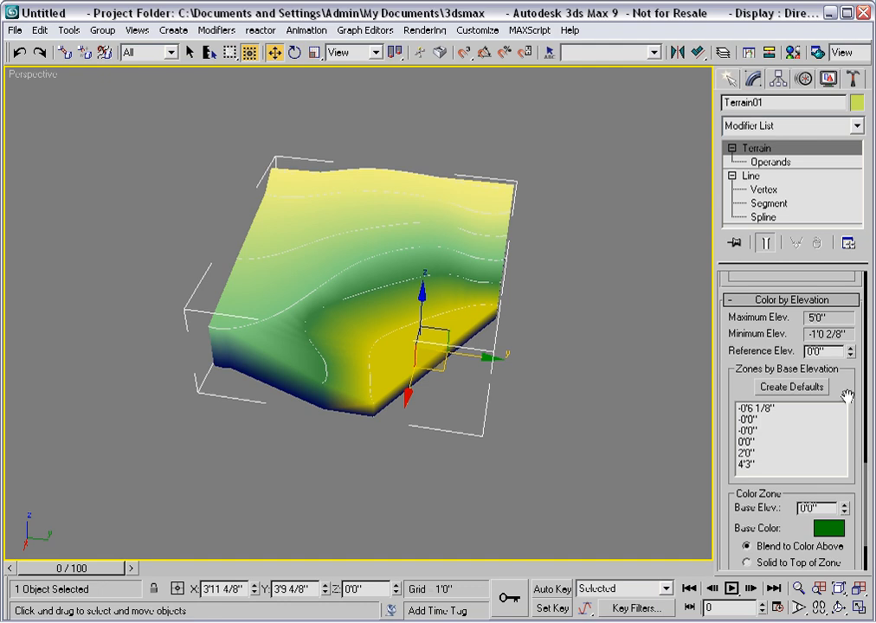
- Assign the 01 - Default material from the Material Editor to the terrain and close the editor
{"action": "left_click", "coordinate": [793, 54]}
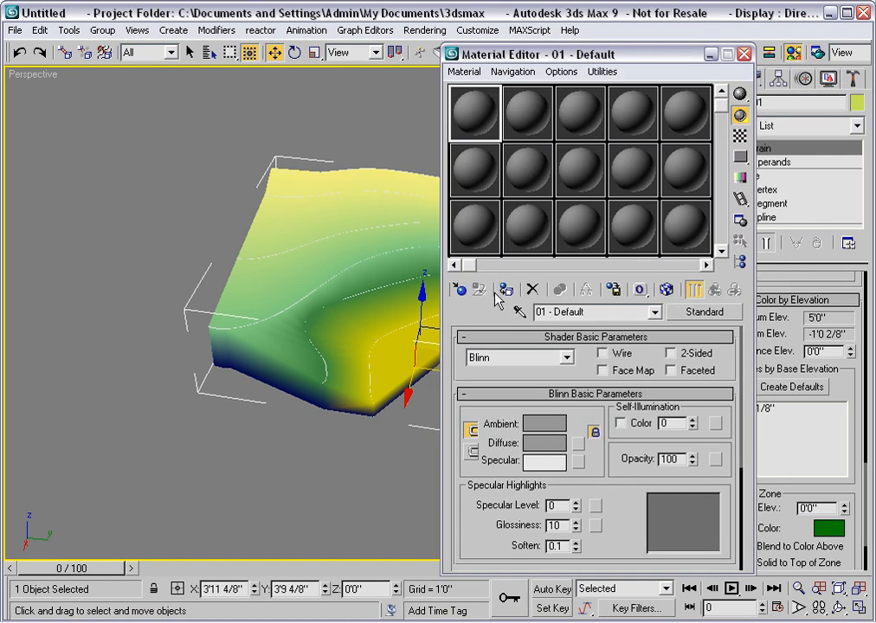
{"action": "left_click", "coordinate": [507, 290]}
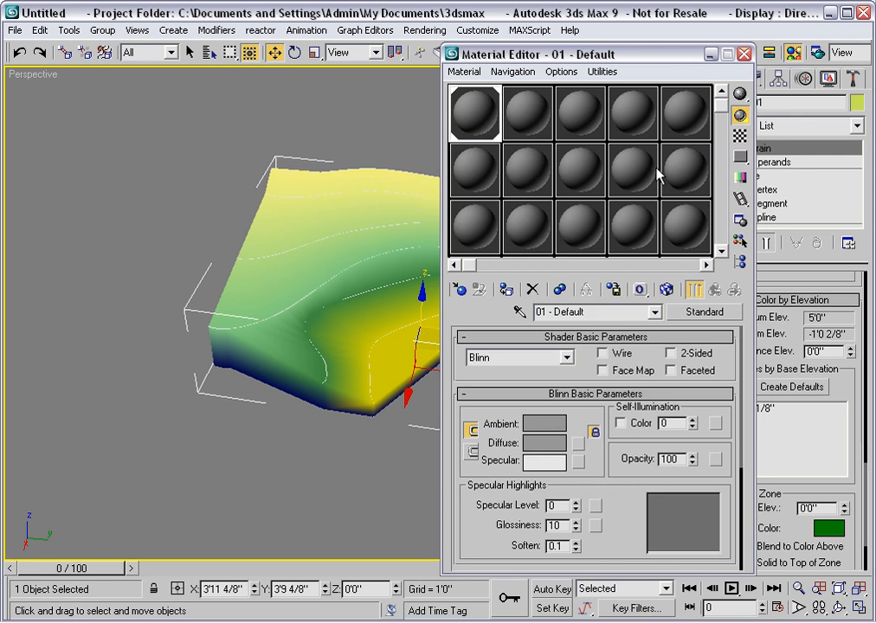
{"action": "left_click", "coordinate": [743, 54]}
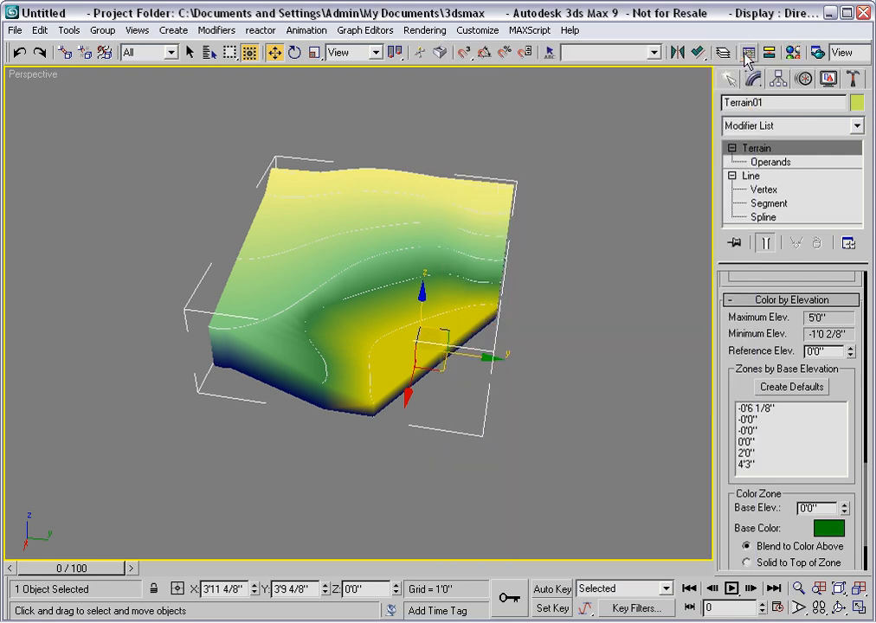
- Turn off the Vertex Colors display property for the terrain
{"action": "left_click", "coordinate": [828, 80]}
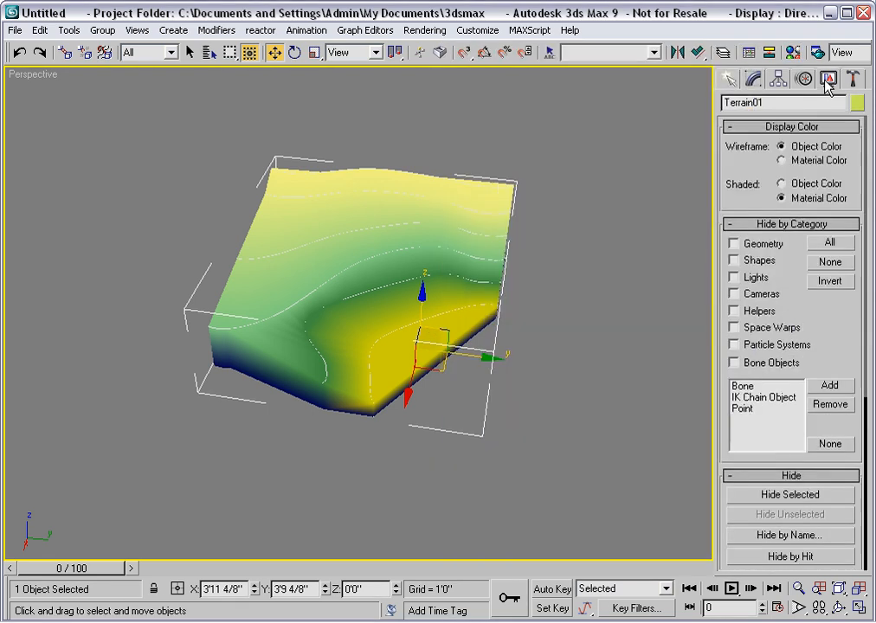
{"action": "left_click_drag", "start_coordinate": [829, 364], "coordinate": [794, 145]}
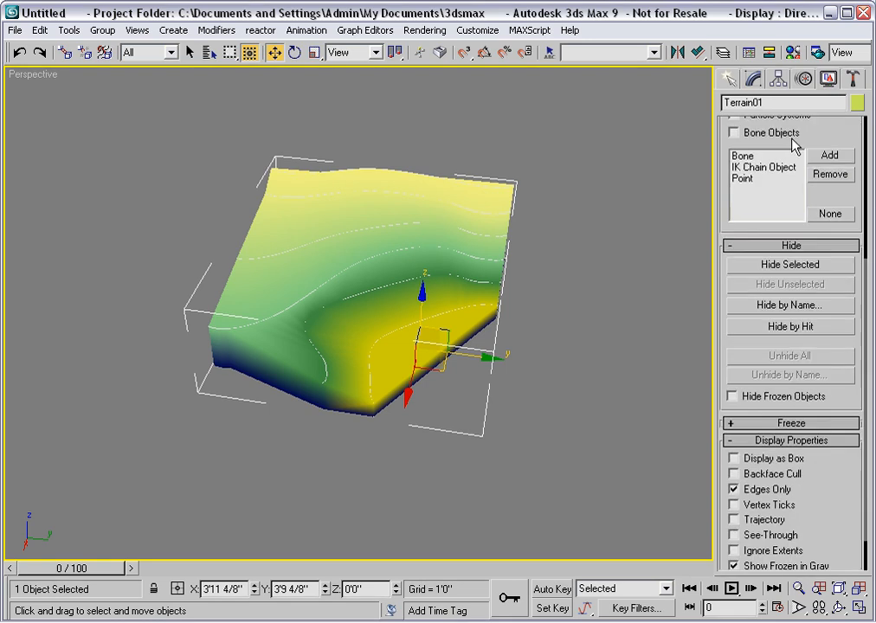
{"action": "left_click_drag", "start_coordinate": [835, 441], "coordinate": [820, 391]}
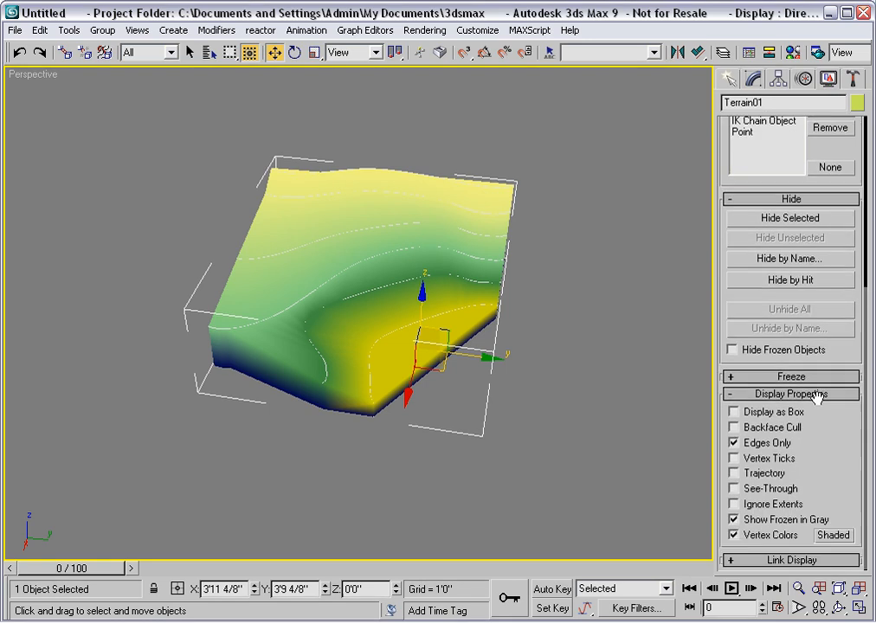
{"action": "left_click", "coordinate": [734, 535]}
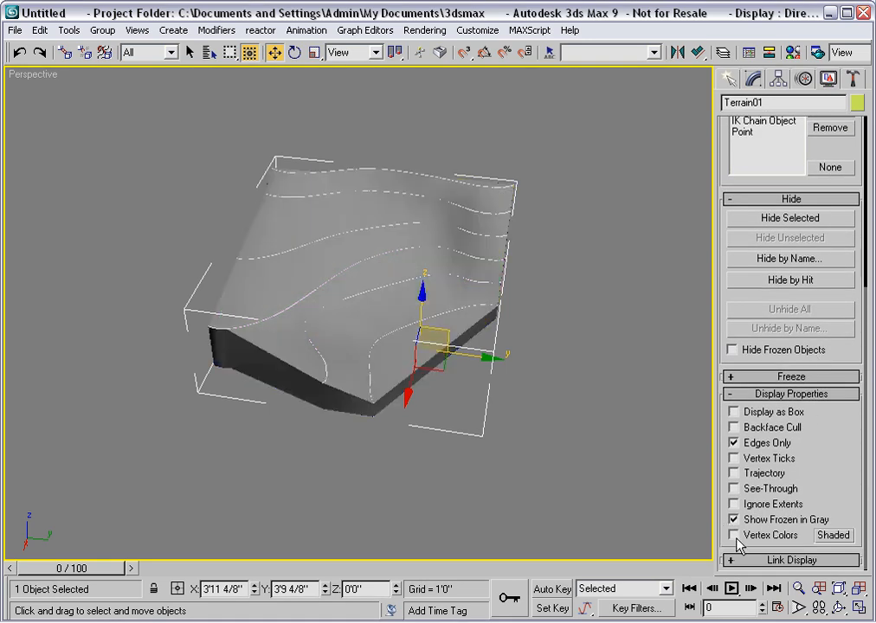